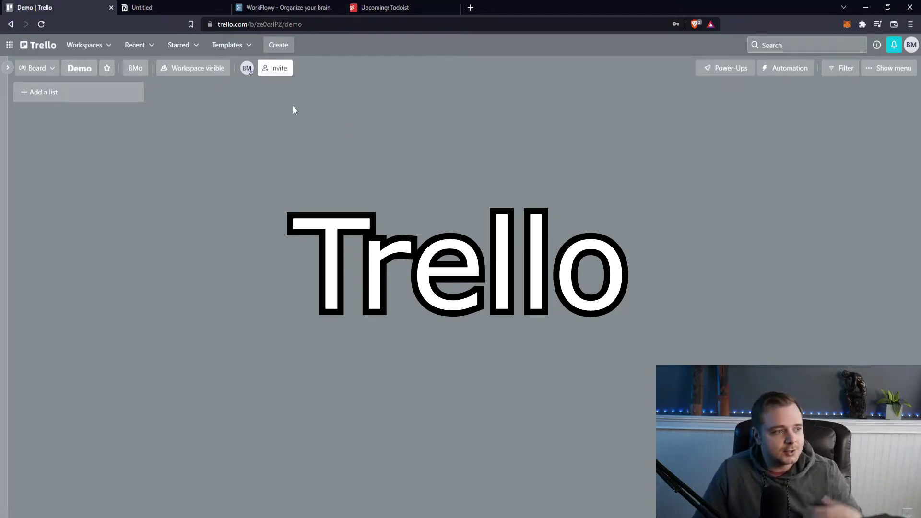
Create an In Progress list holding the card 'Implement Player Movement'.
click(57, 93)
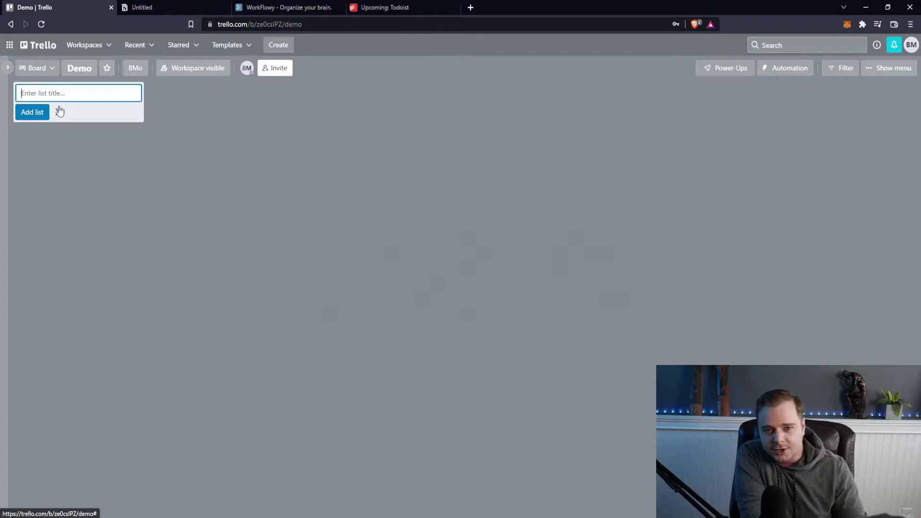
text(In Progress)
key(Return)
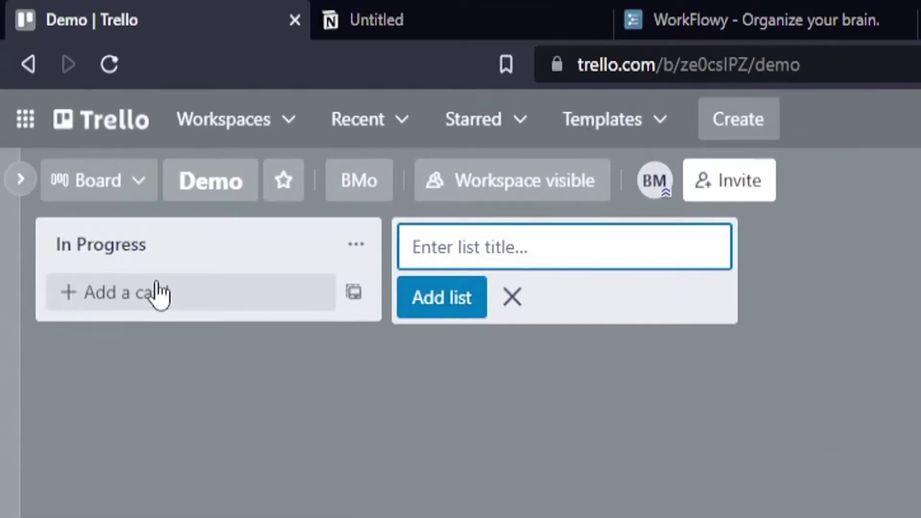
click(158, 294)
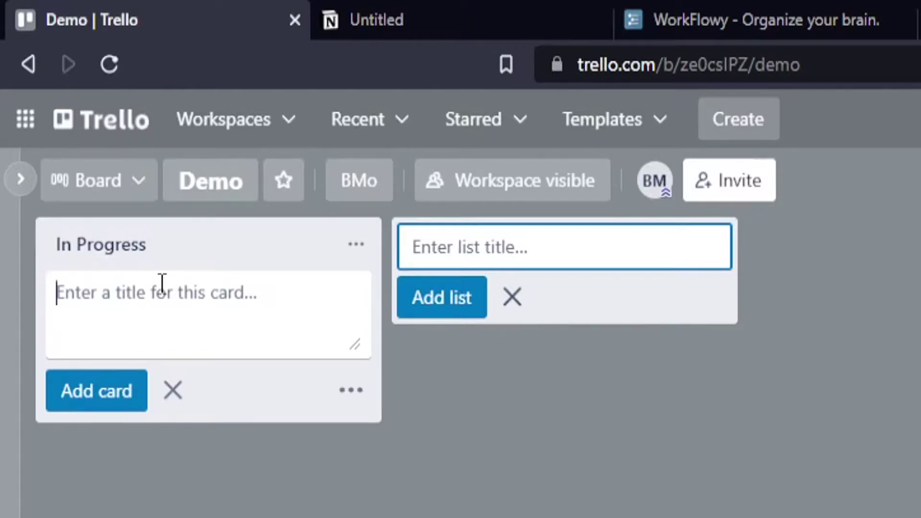
text(Implement Player)
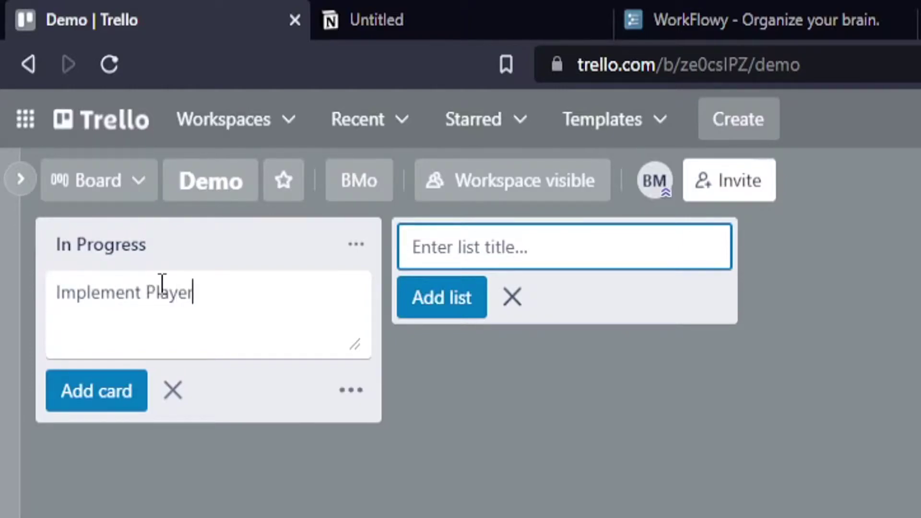
text( Movement)
key(Return)
key(Escape)
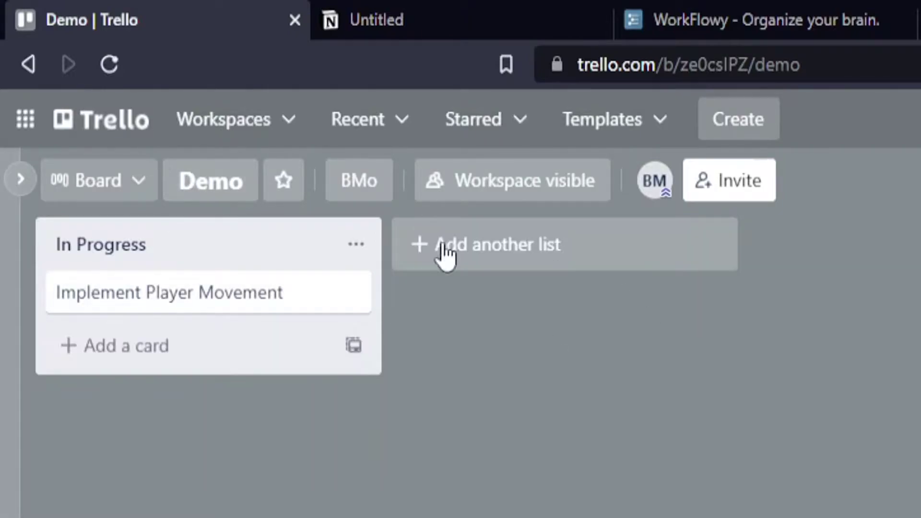
Add a Complete list, drag the card into it, then undo the move.
click(495, 245)
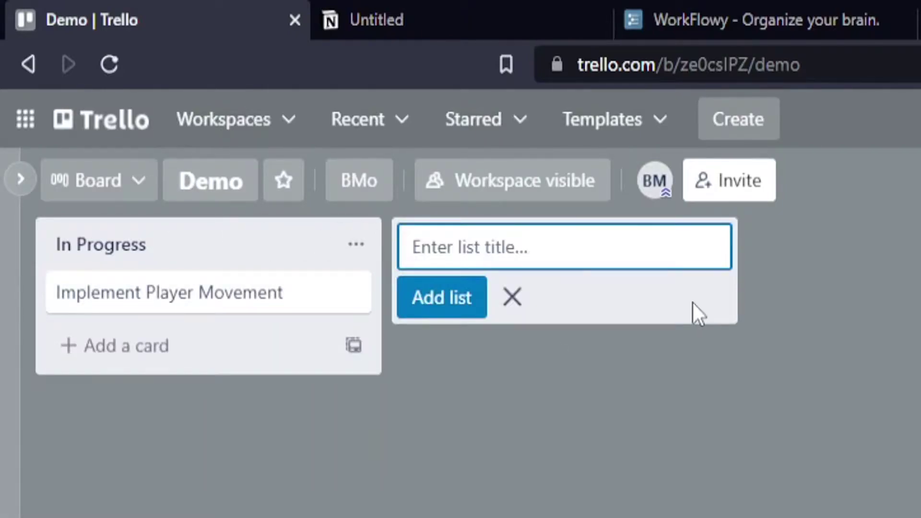
text(C)
text(oim)
key(BackSpace)
key(BackSpace)
text(mpl)
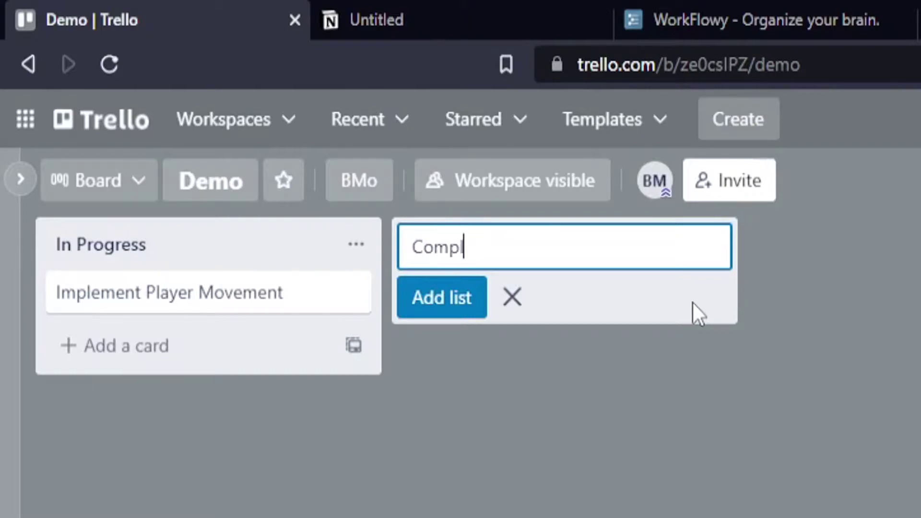
text(ete)
key(Return)
key(Escape)
drag(226, 304, 547, 290)
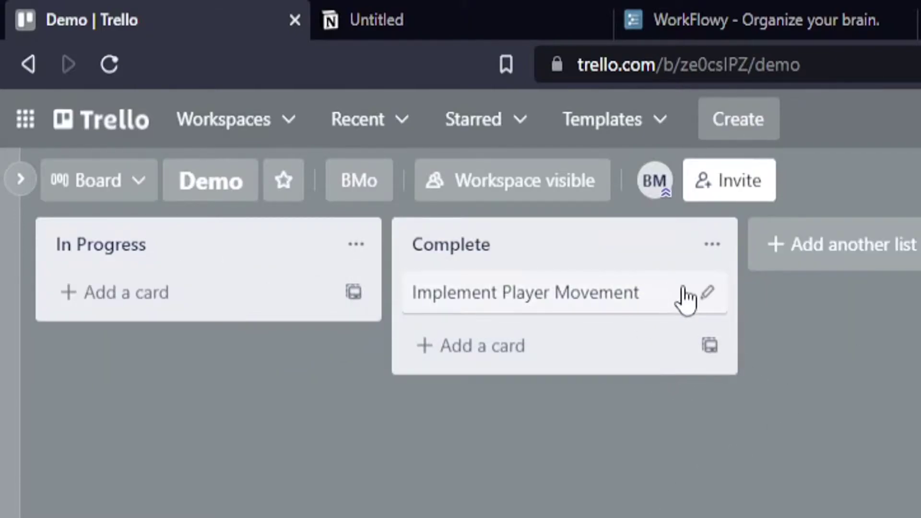
key(less)
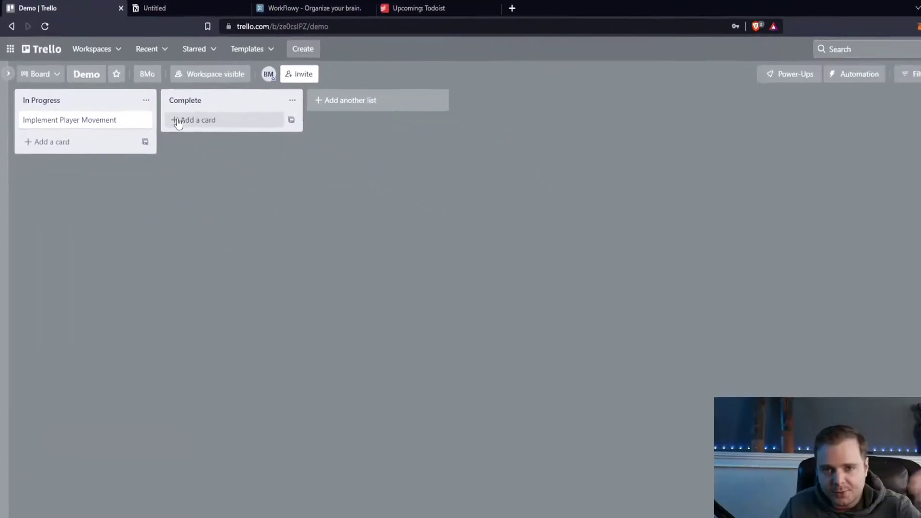
Give the Implement Player Movement card the description 'Add some context'.
click(263, 223)
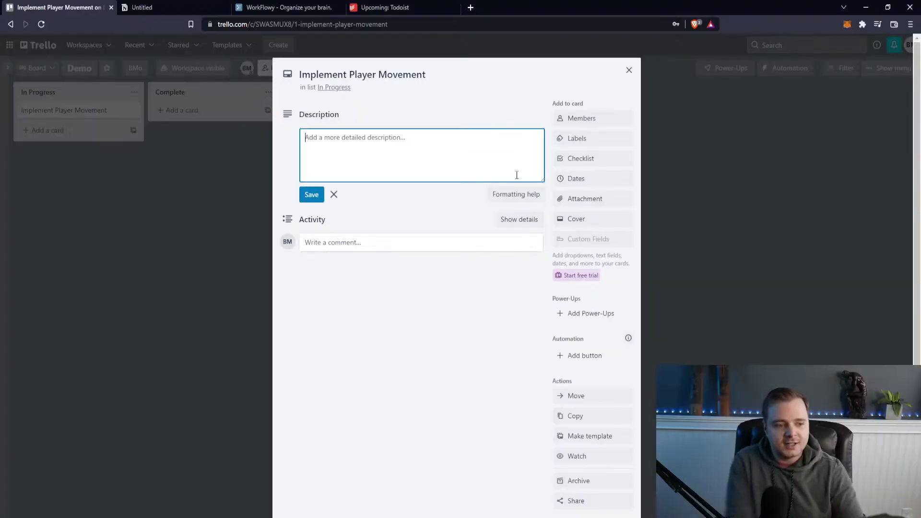
text(Add some context)
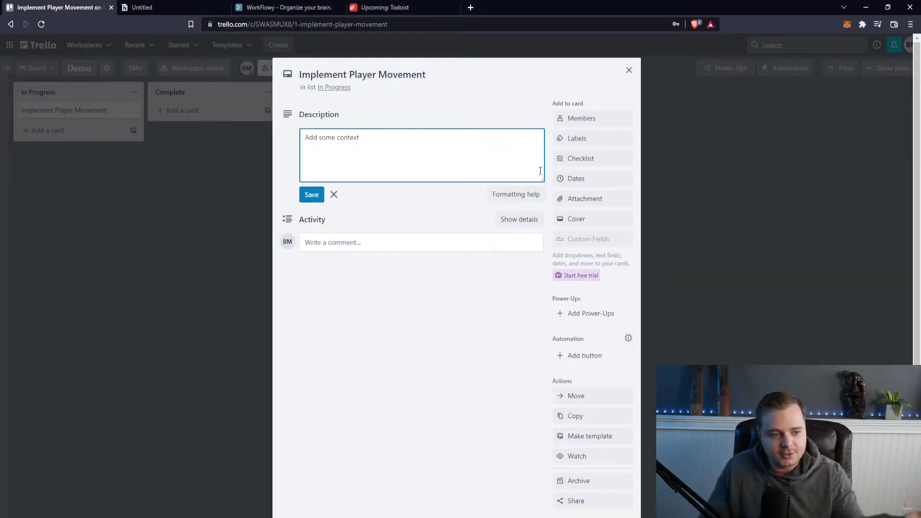
key(ctrl+Return)
Add an 'Add Gameobject' checklist with Make Prefab and Make Script, both checked off.
click(580, 159)
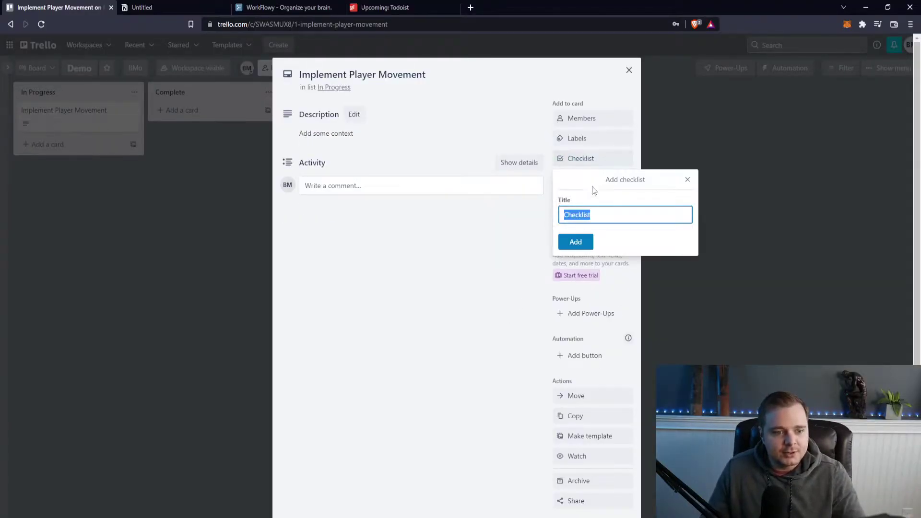
text(Add Gameobject)
key(Return)
text(AM)
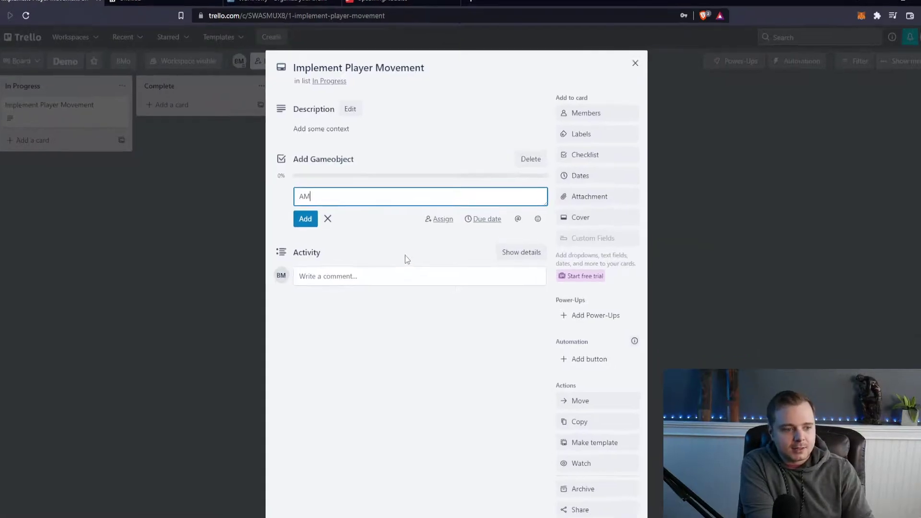
key(BackSpace)
key(BackSpace)
text(Mak)
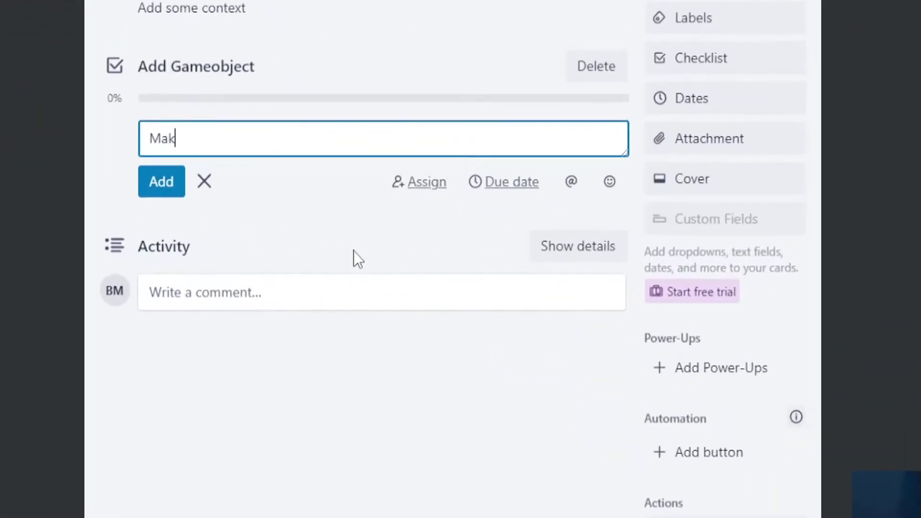
text(e Prefab)
key(Return)
text(Make Sc)
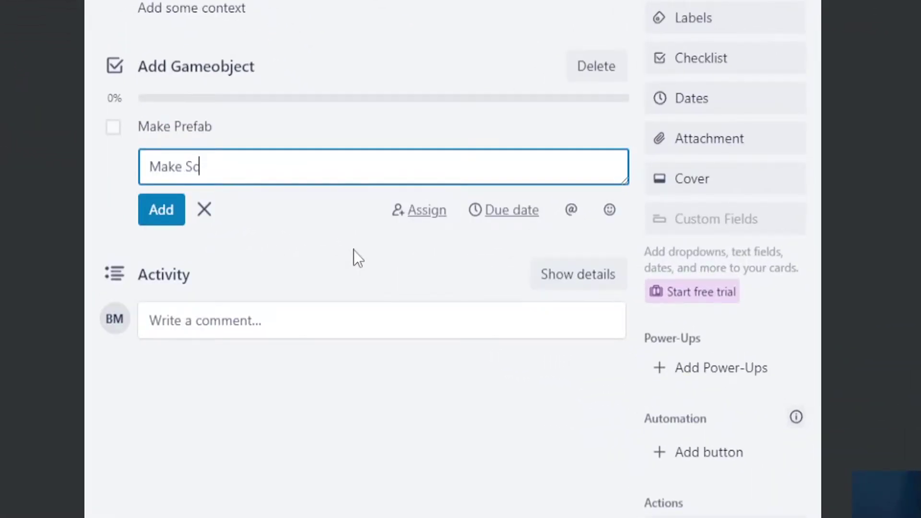
text(ript)
key(Return)
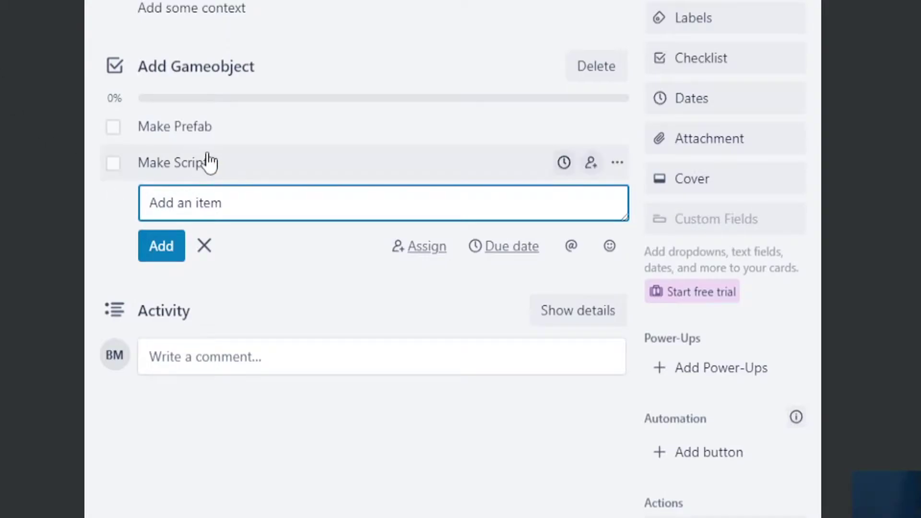
click(295, 399)
click(114, 127)
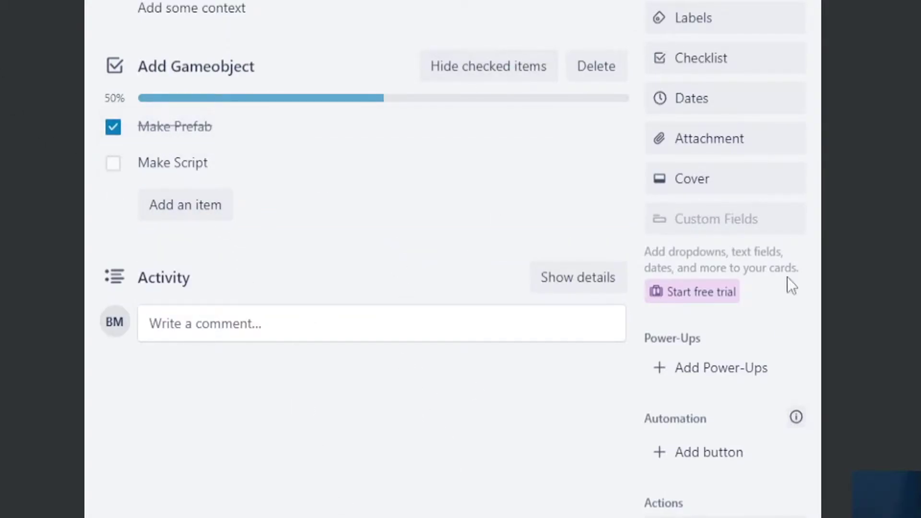
click(113, 163)
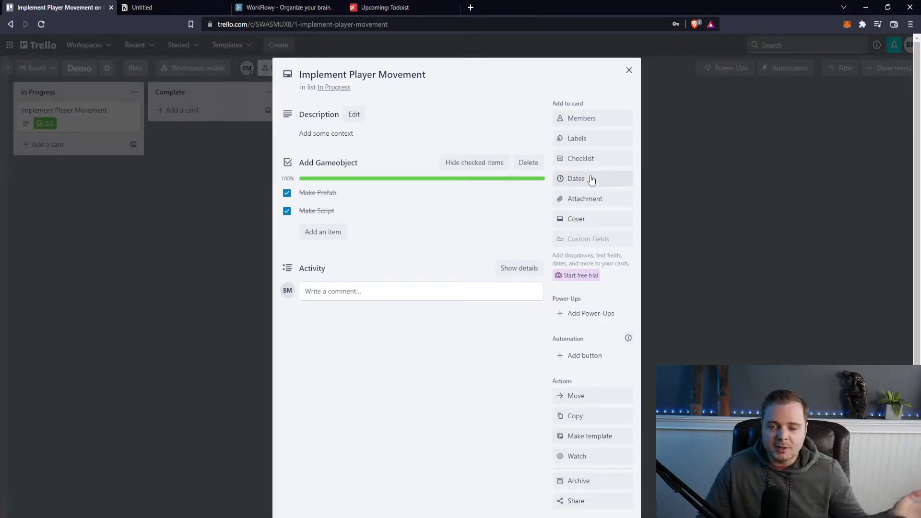
Close the card and add QA and Known Bugs lists to the Demo board.
key(Escape)
click(327, 99)
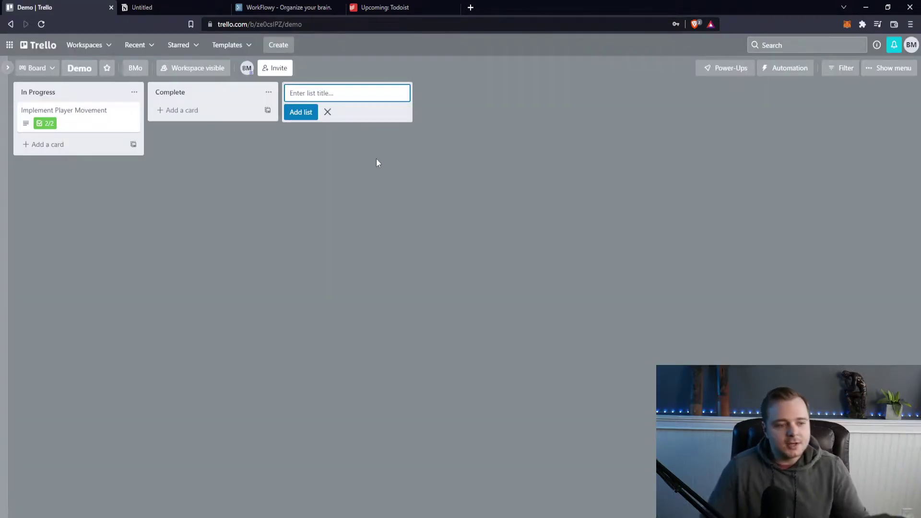
text(QA)
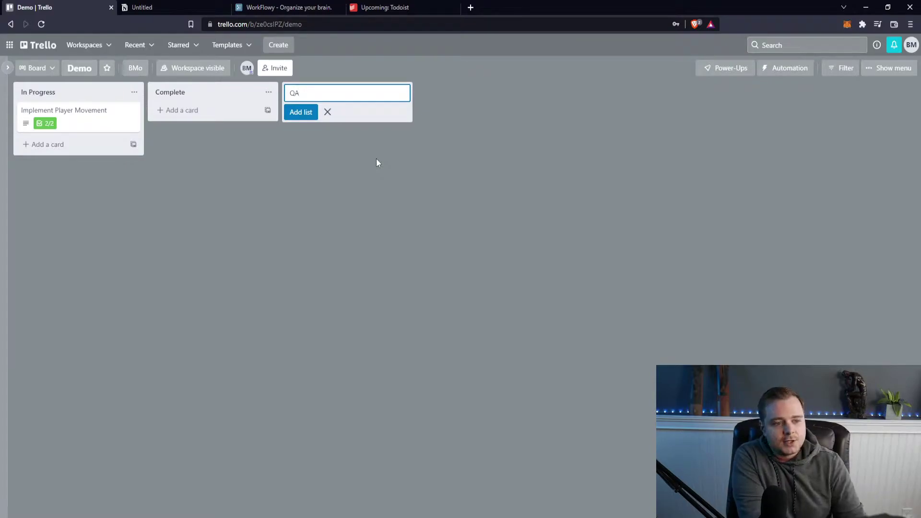
key(Return)
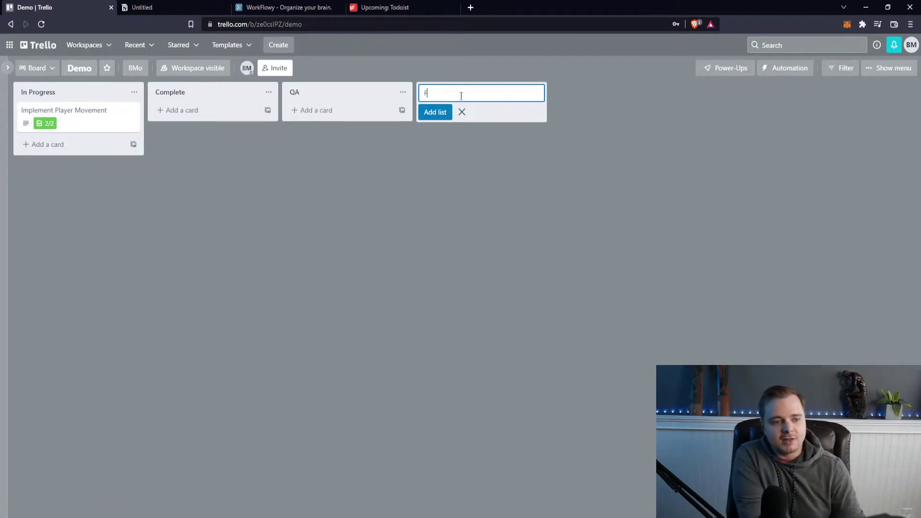
text(Known Bugs)
key(Return)
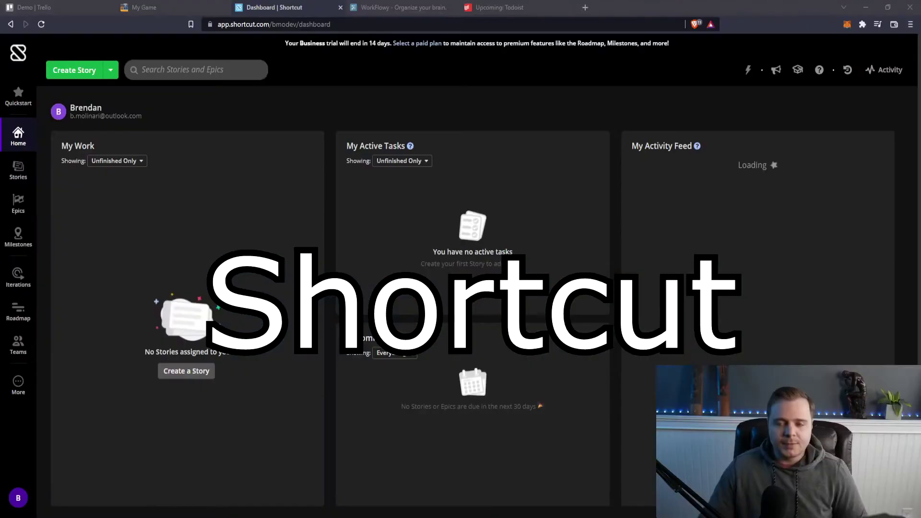
Start a new Shortcut story titled 'Create Player Movement'.
click(28, 7)
click(273, 7)
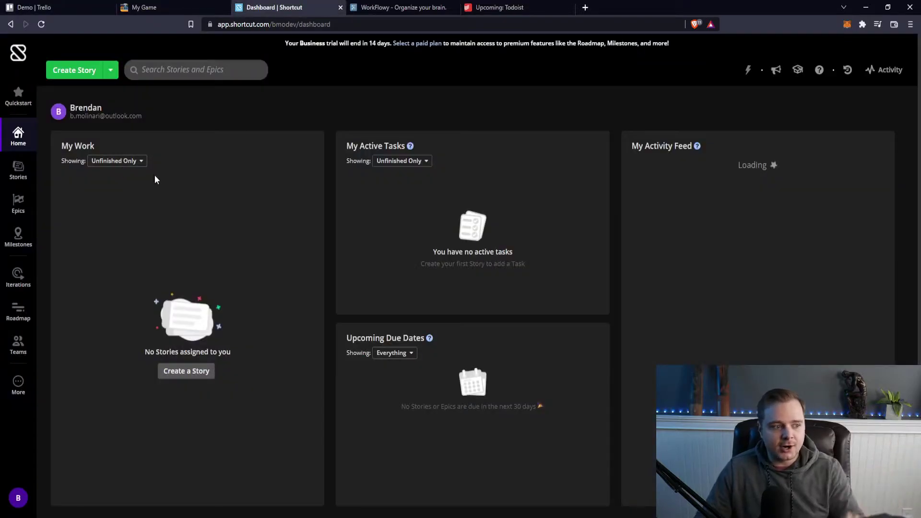
click(71, 71)
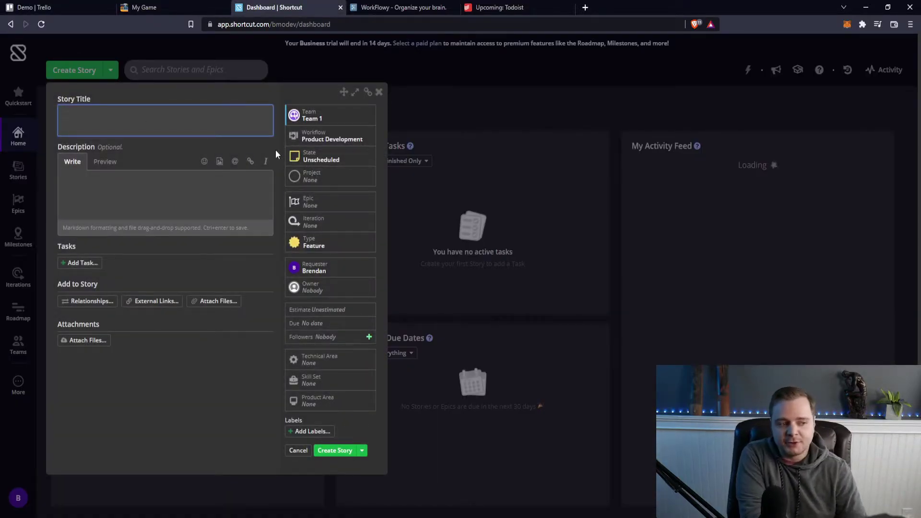
text(Create Playter)
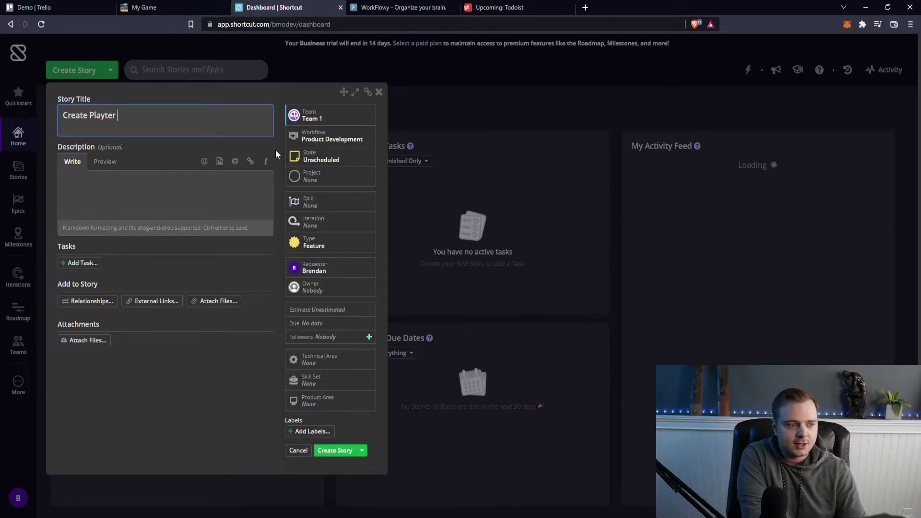
key(BackSpace)
key(BackSpace)
text(er Movement)
click(180, 162)
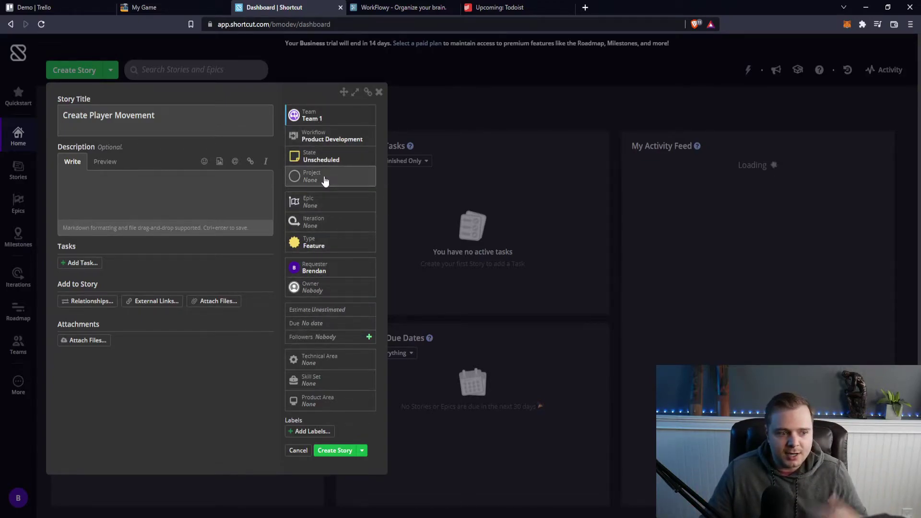
Browse the story's Epic and Project lists, leave both unset, and close the form.
click(331, 204)
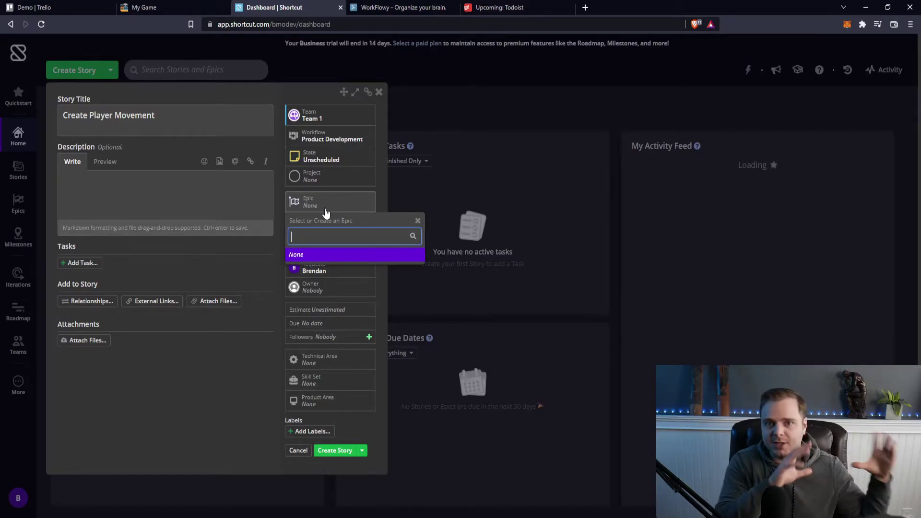
click(309, 178)
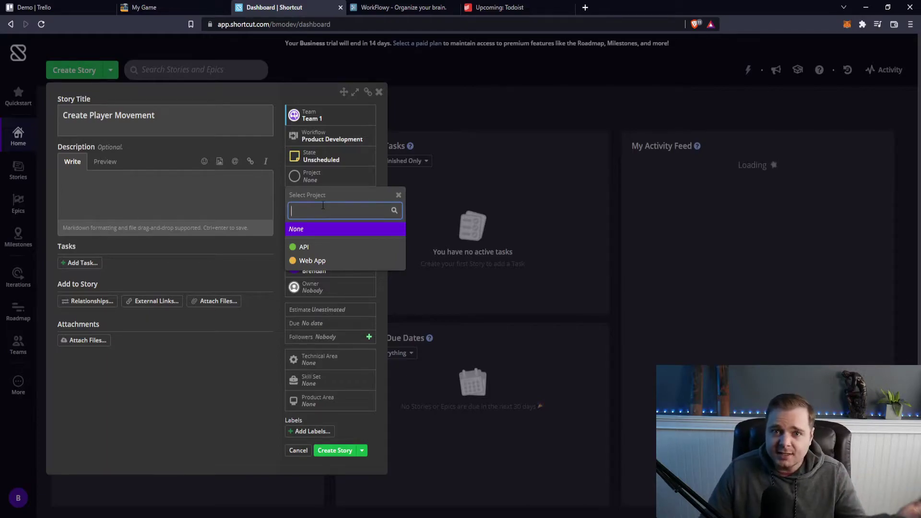
click(334, 182)
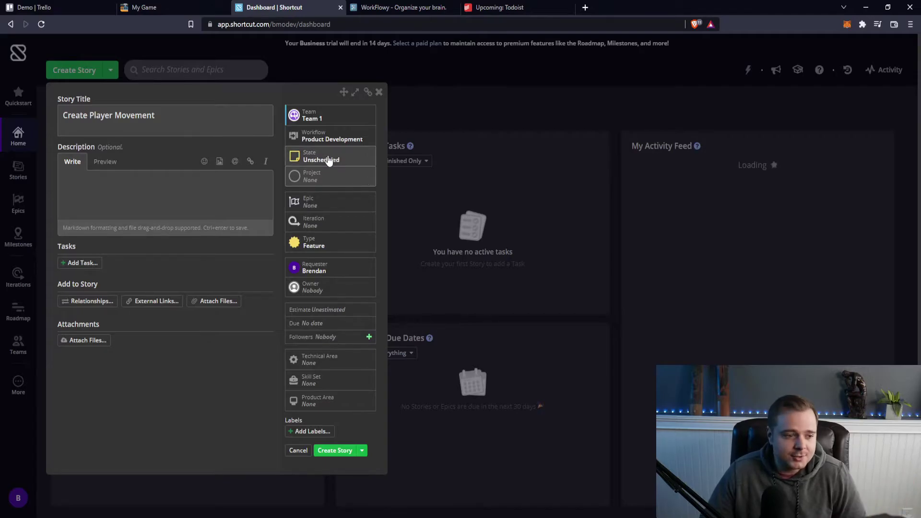
key(Escape)
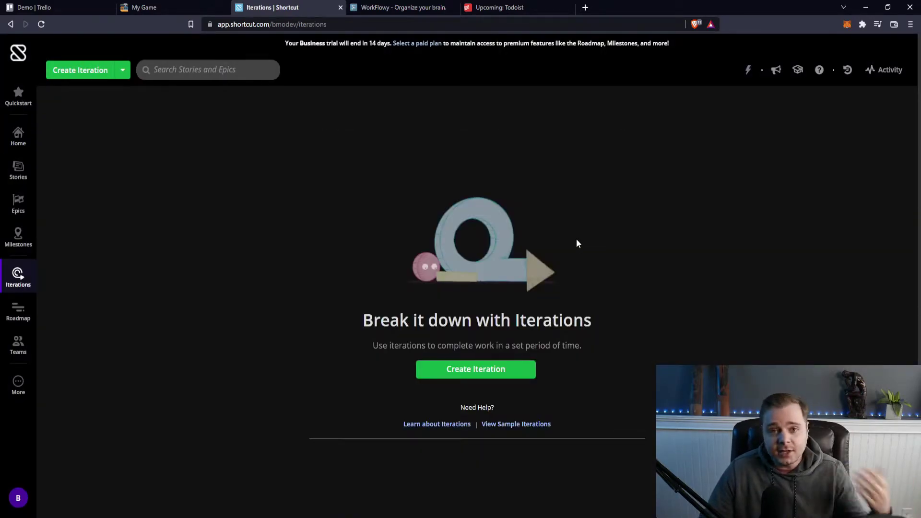
Create the iteration 'Sprint 1' running from March 20 to March 31.
click(492, 375)
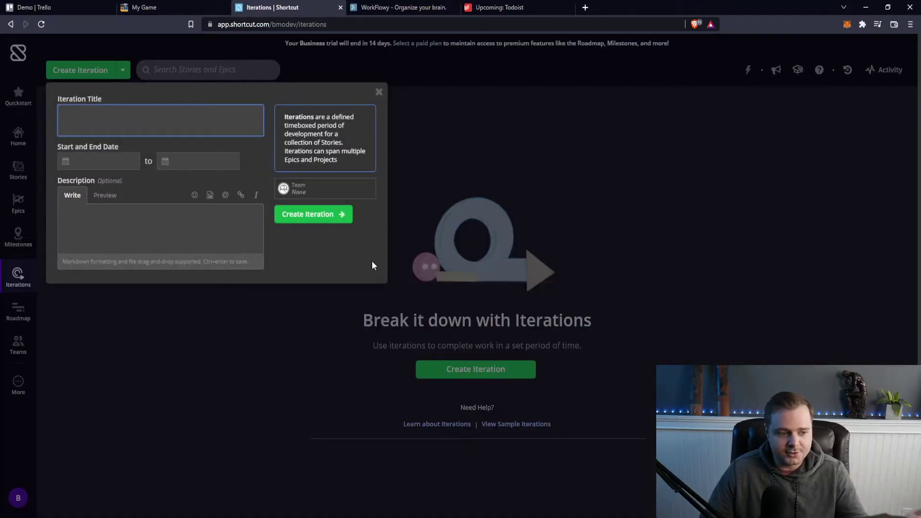
text(Sprint 1)
key(Tab)
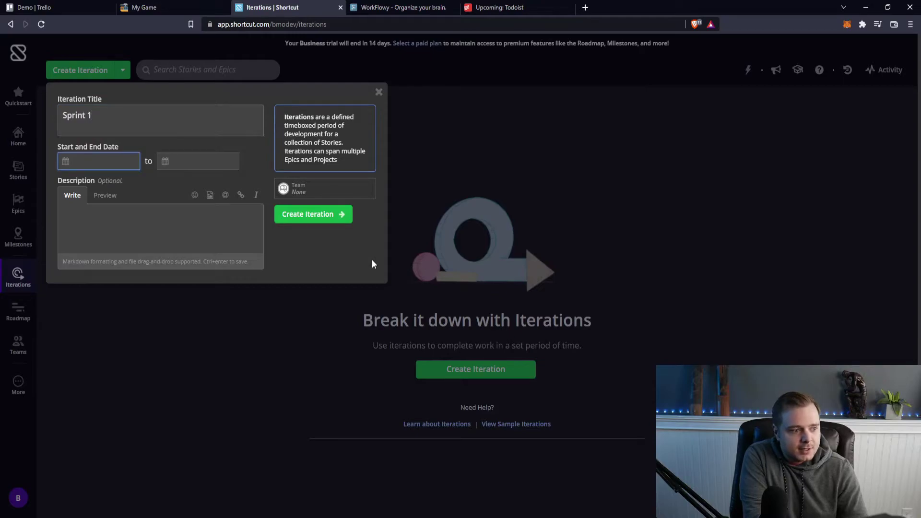
click(67, 162)
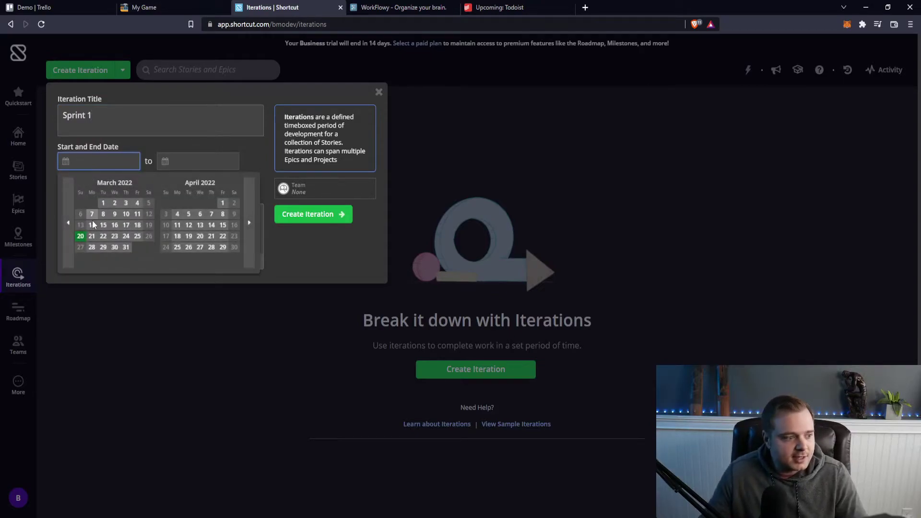
click(80, 236)
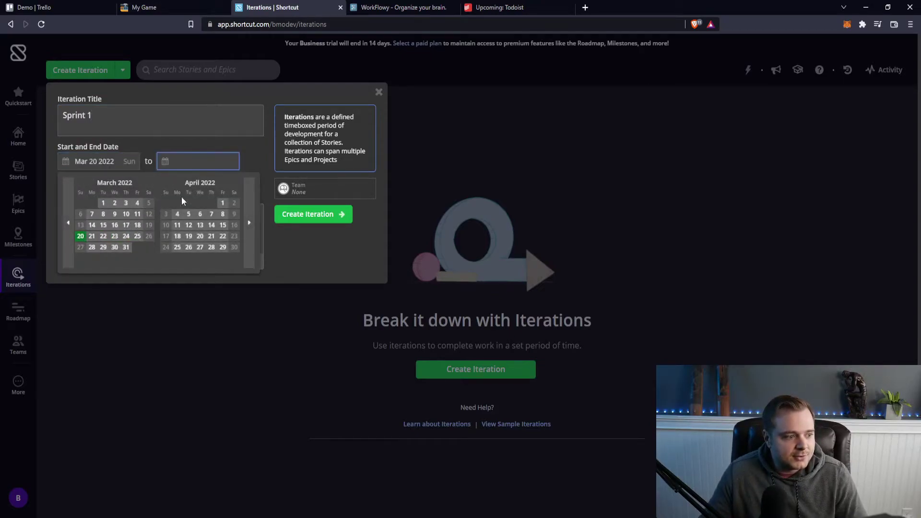
click(130, 249)
click(328, 219)
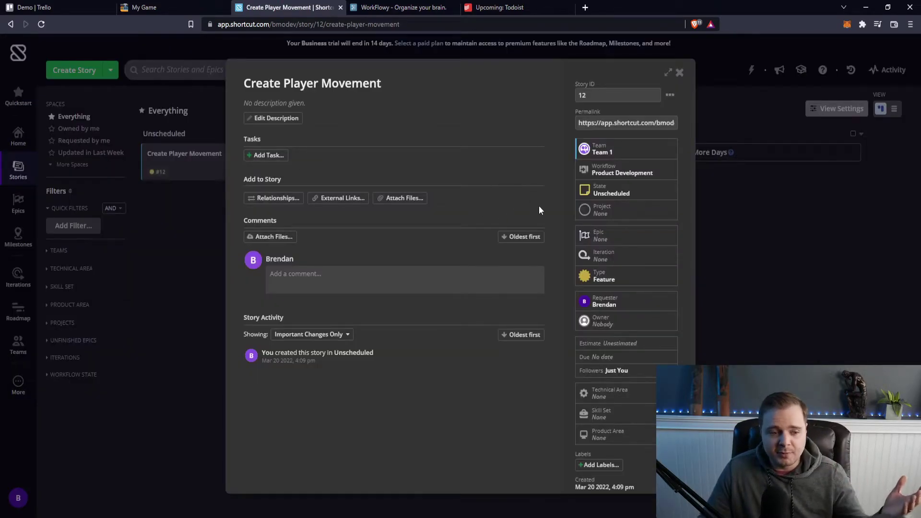
Assign Create Player Movement to Sprint 1, view the Iterations list, then return to Trello.
click(617, 261)
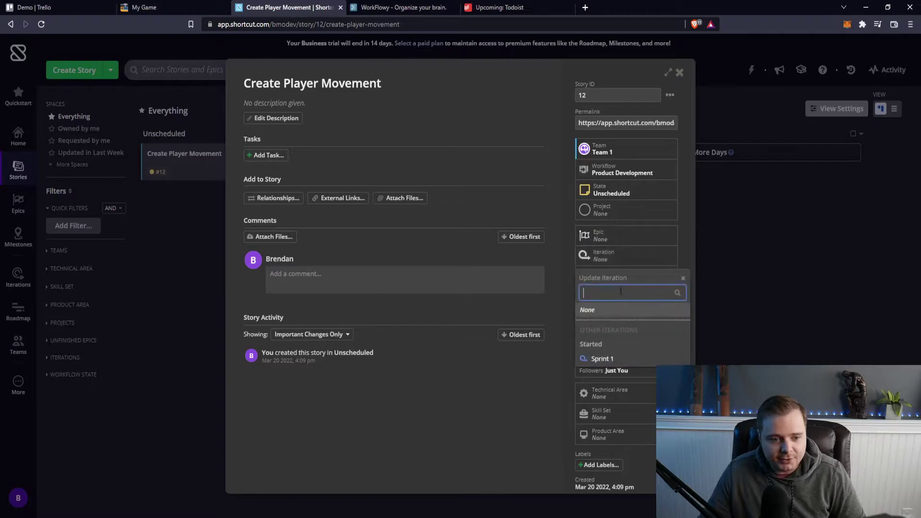
click(600, 355)
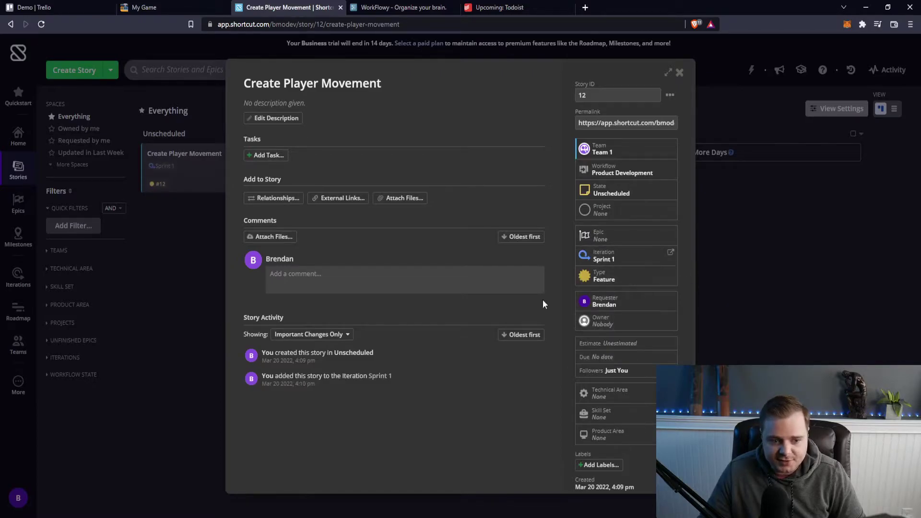
click(679, 72)
click(22, 280)
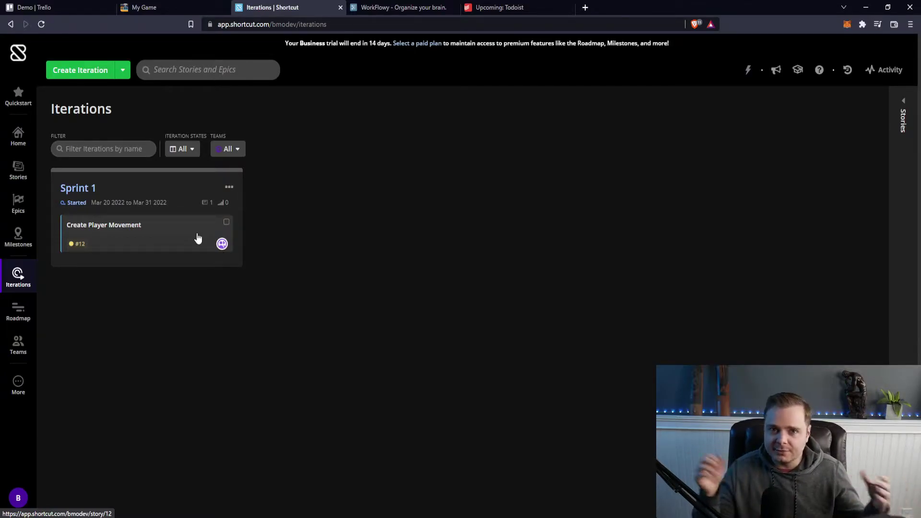
click(88, 7)
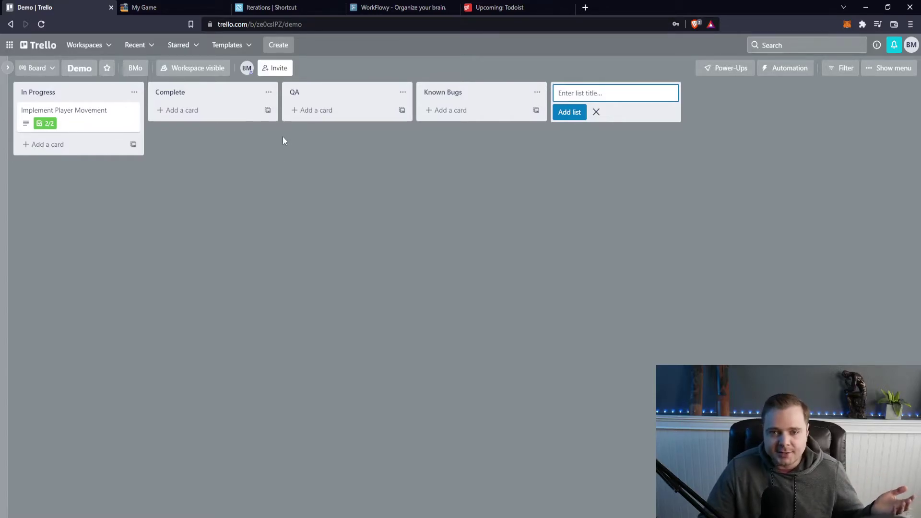
Revisit Shortcut's iterations, then select the title of the new blank Notion page.
click(289, 7)
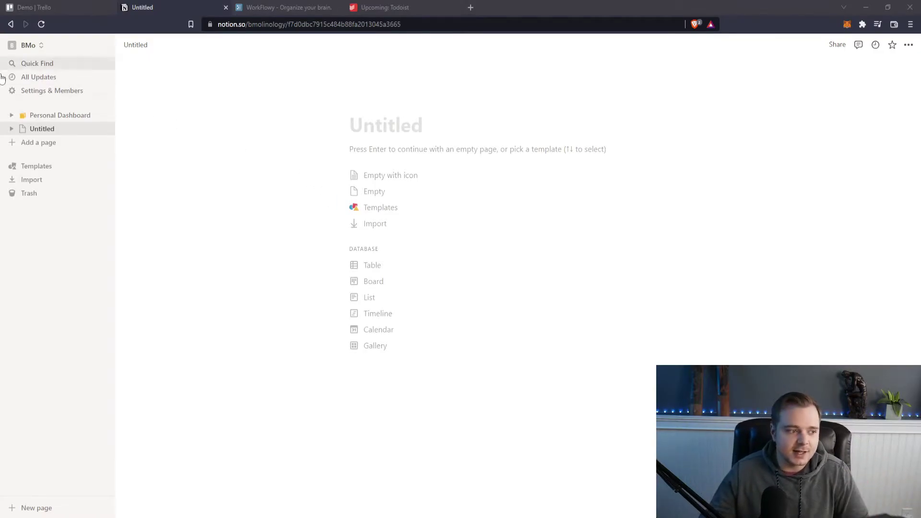
click(450, 117)
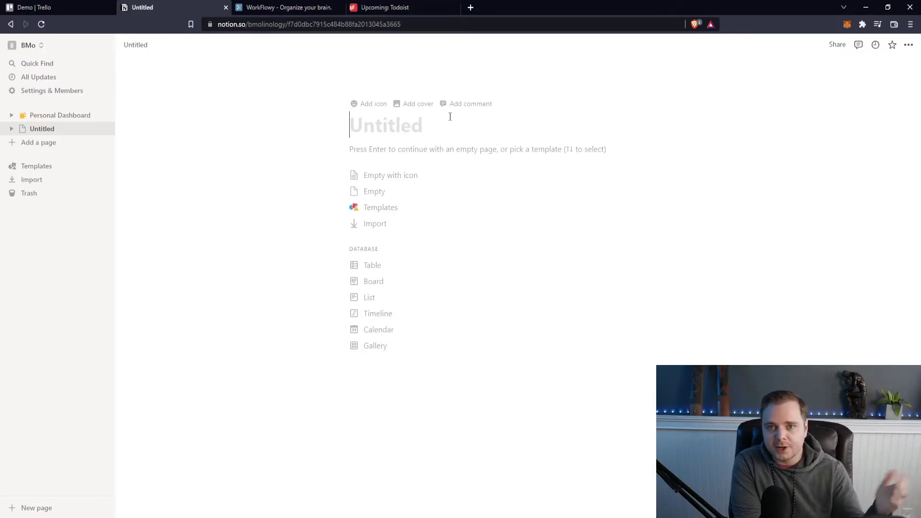
Title the Notion page 'My Game' and start it empty with an icon.
text(MY)
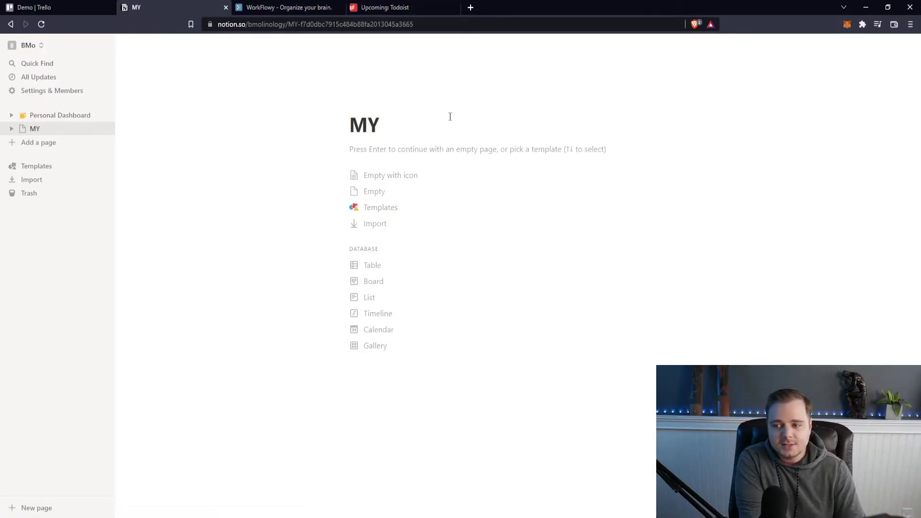
key(BackSpace)
text(y Game)
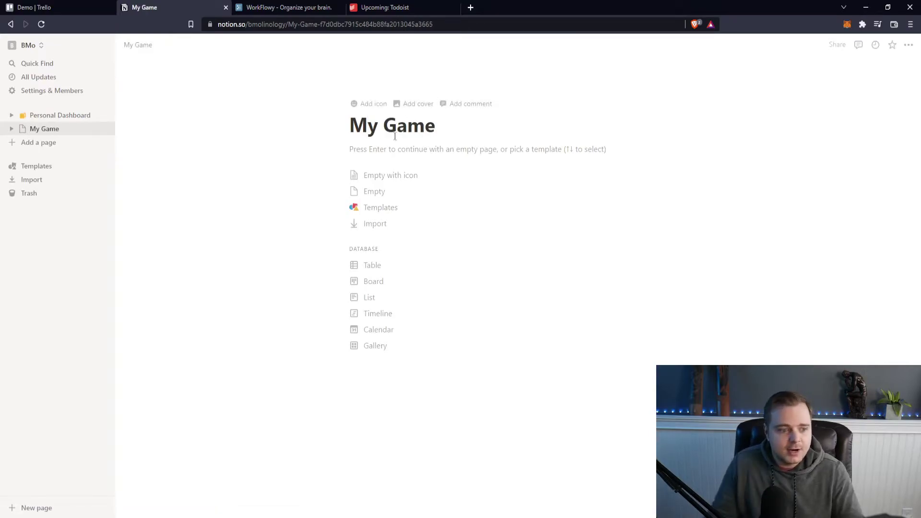
key(Return)
key(Return)
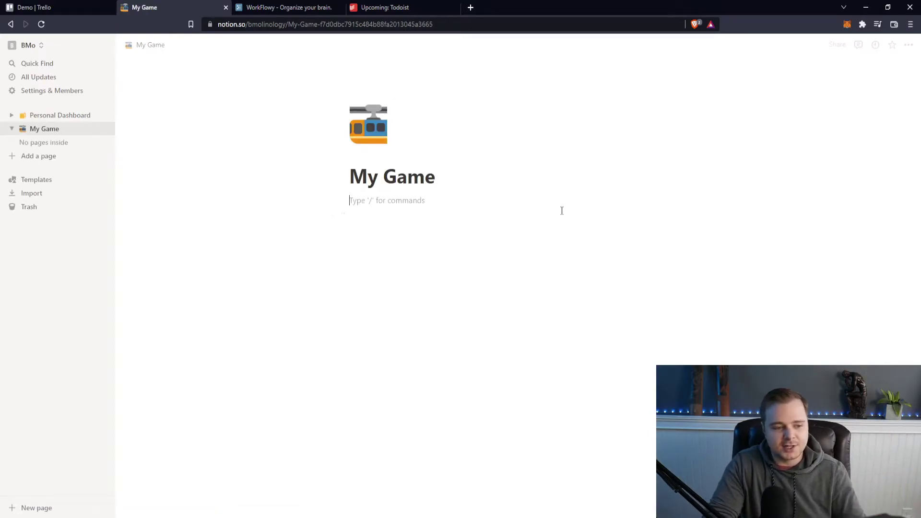
Type a slash in the first block and browse the block-type menu before dismissing it.
text(/)
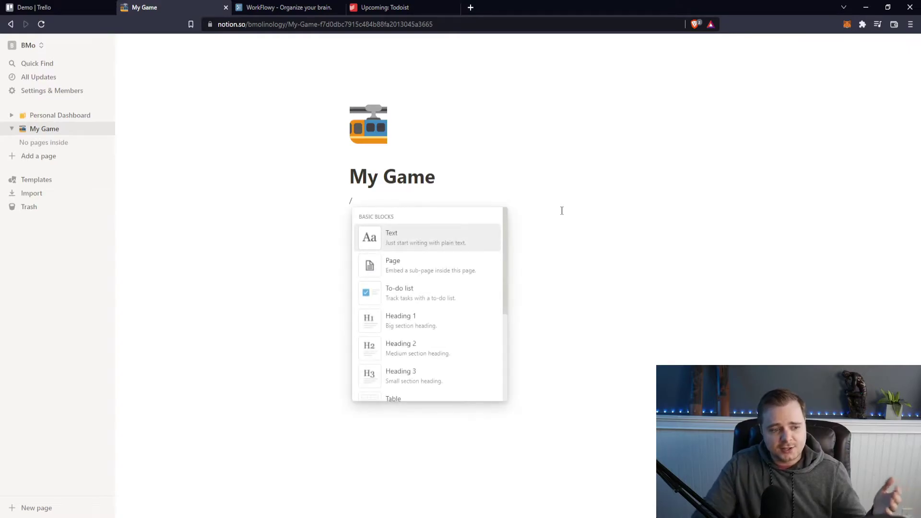
scroll(422, 317, down, 1)
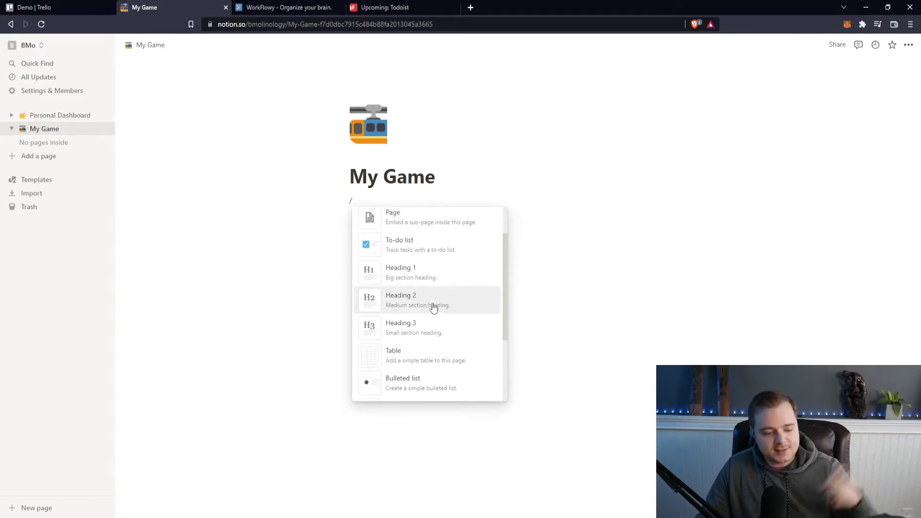
scroll(434, 307, down, 6)
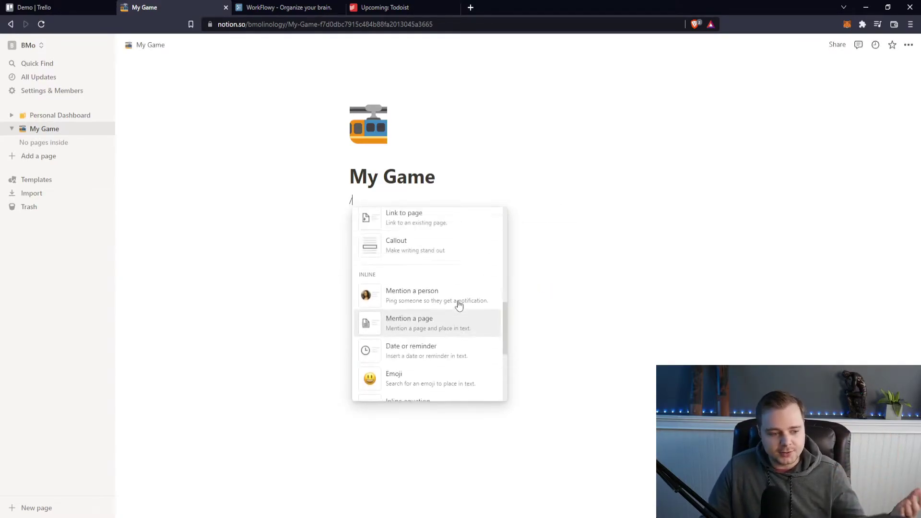
scroll(459, 304, up, 7)
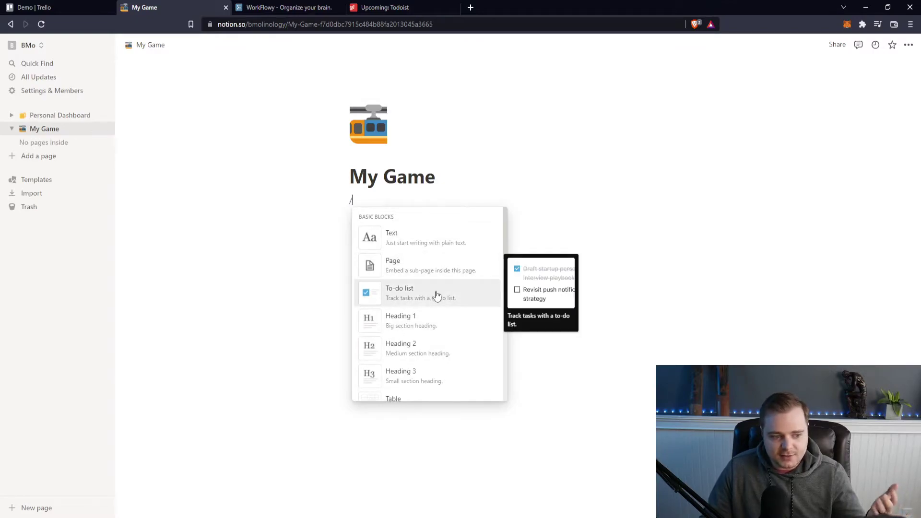
scroll(436, 294, down, 1)
scroll(437, 302, down, 3)
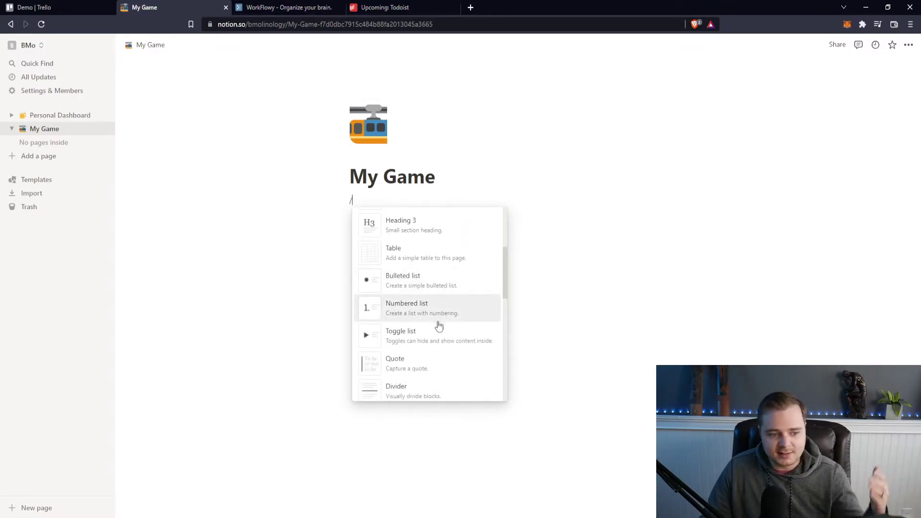
scroll(439, 326, down, 3)
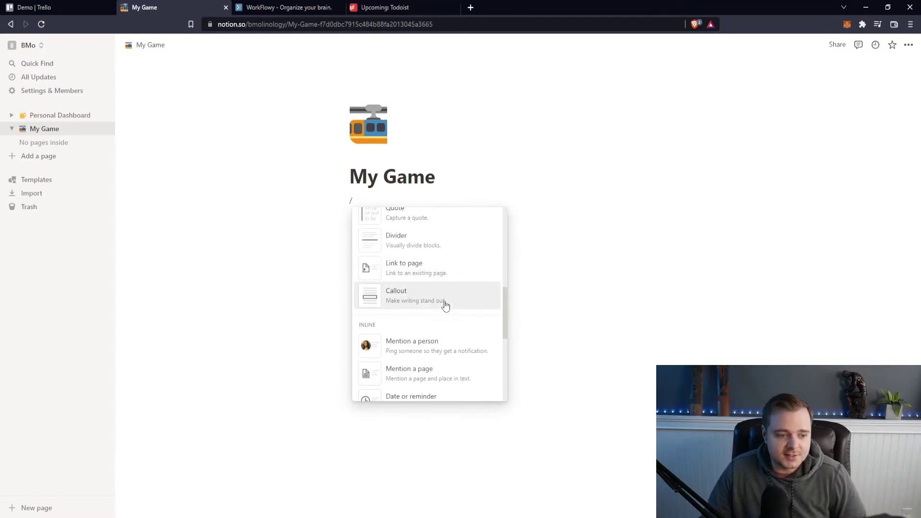
scroll(444, 302, down, 2)
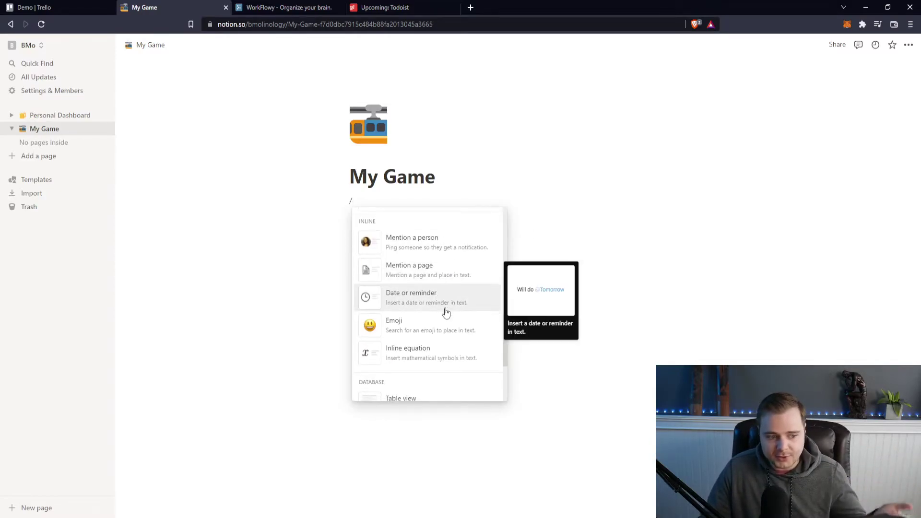
scroll(446, 312, down, 5)
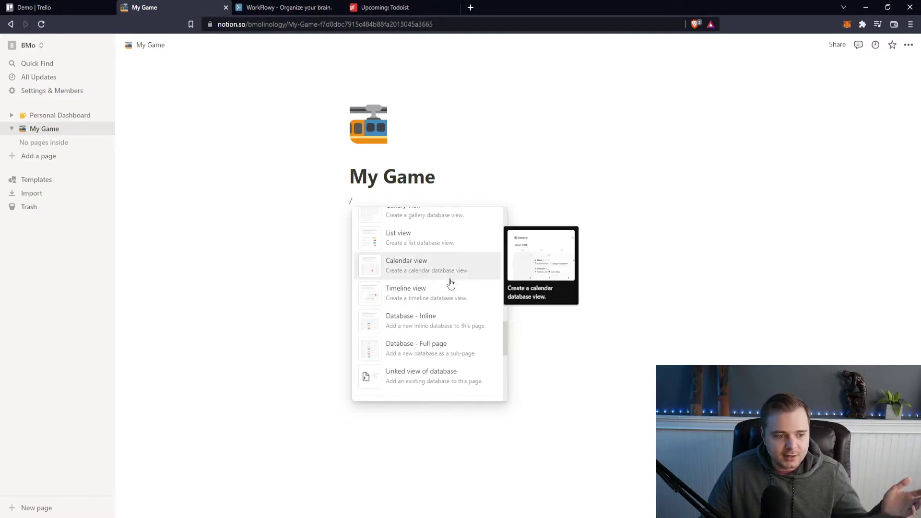
scroll(450, 284, up, 3)
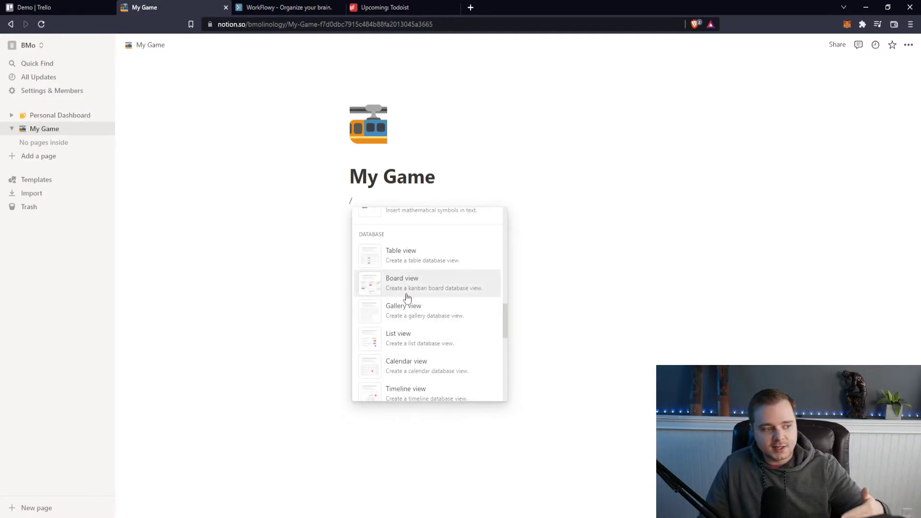
click(236, 203)
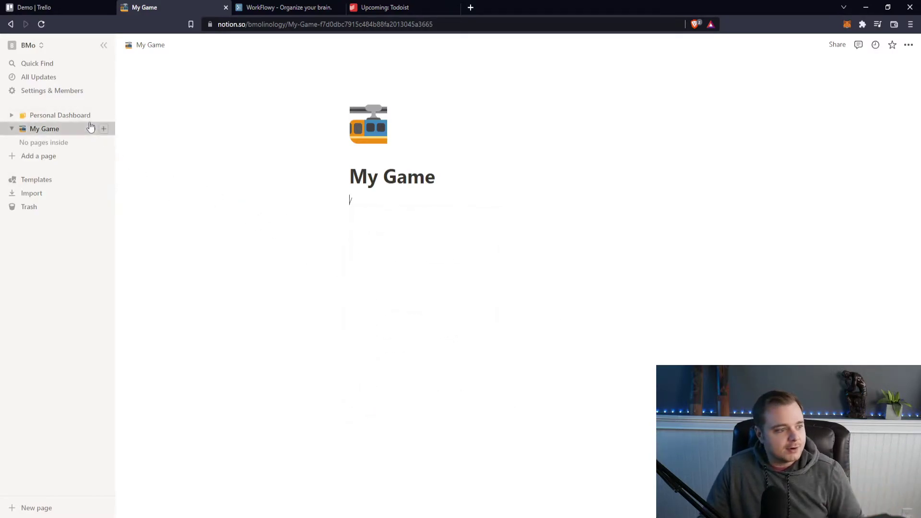
Open Personal Dashboard, then add a new sub-page under My Game.
click(60, 115)
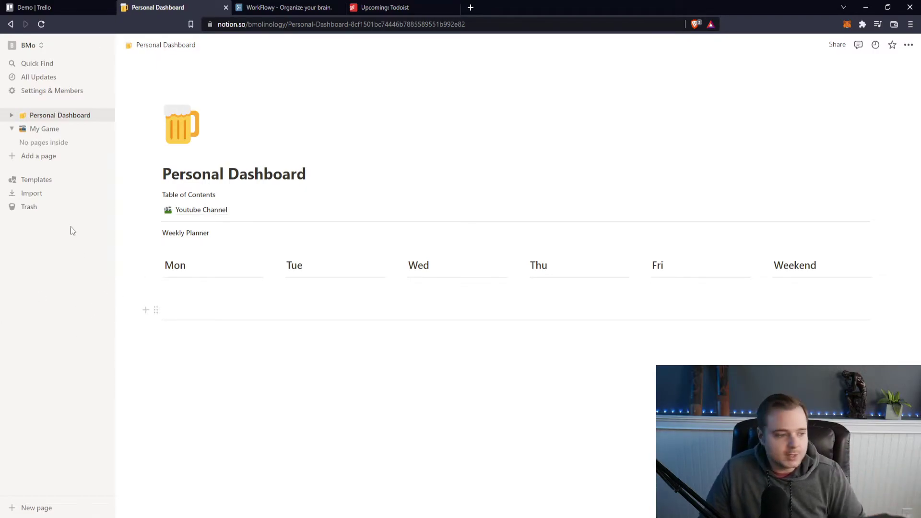
click(45, 156)
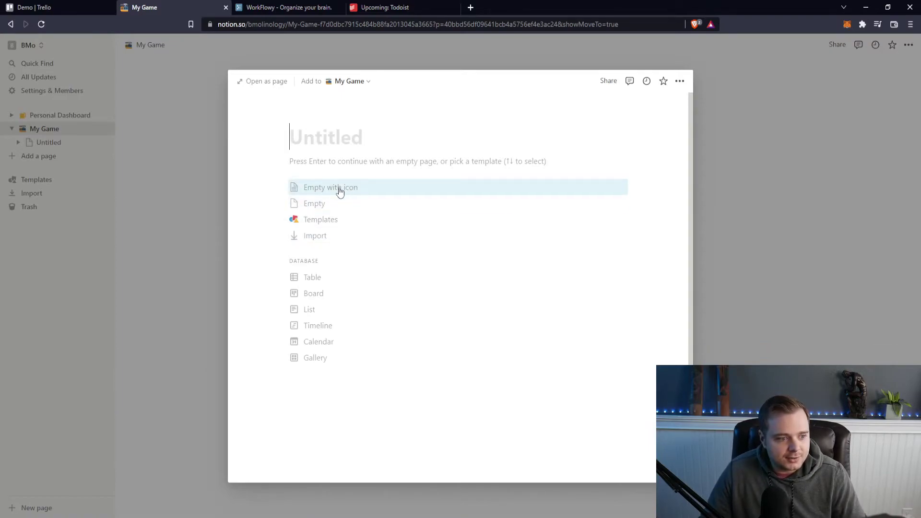
Make the sub-page an empty page titled 'Design Document' with placeholder body text.
click(344, 201)
text(Design Document)
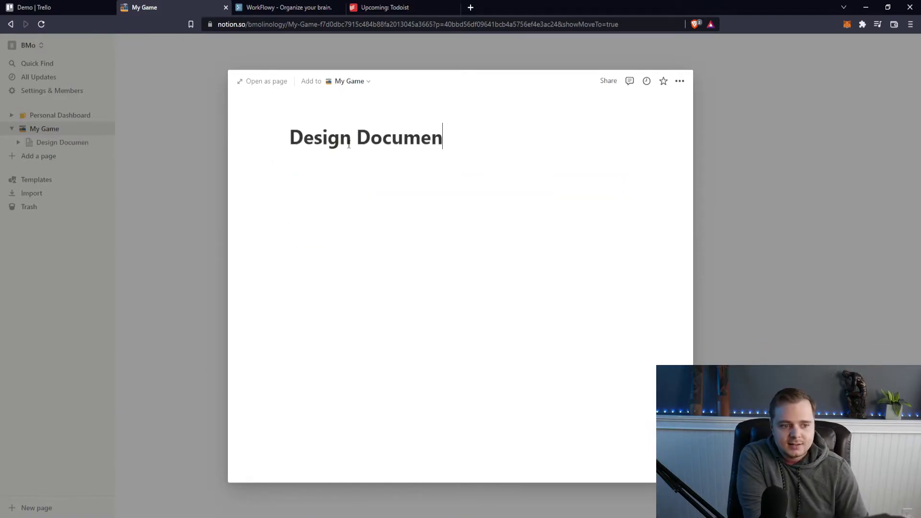
key(Return)
text(dwdawdwdadwa)
Open Design Document as a full page, go back to My Game, then switch to Trello.
key(Escape)
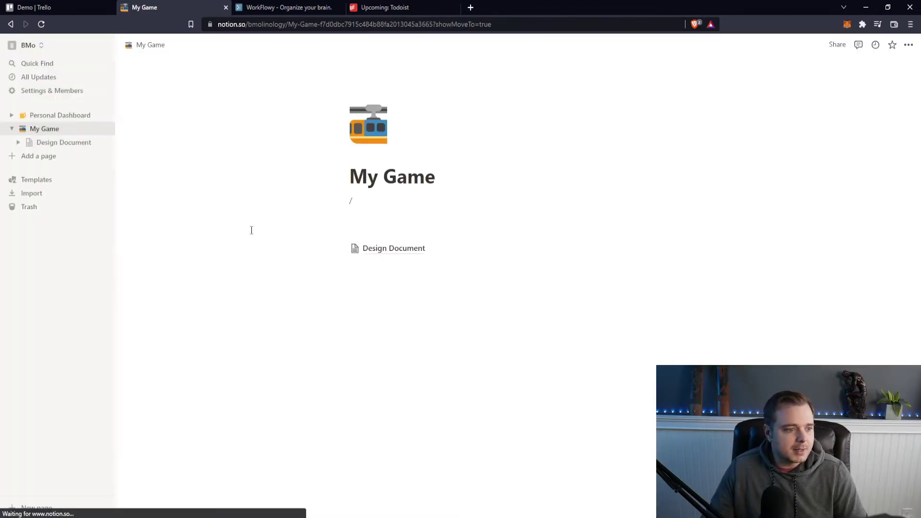
click(72, 143)
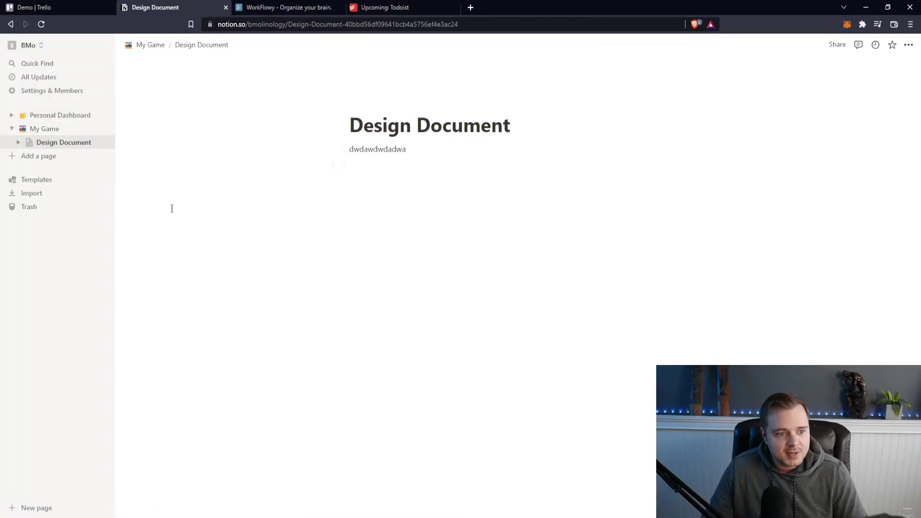
click(48, 129)
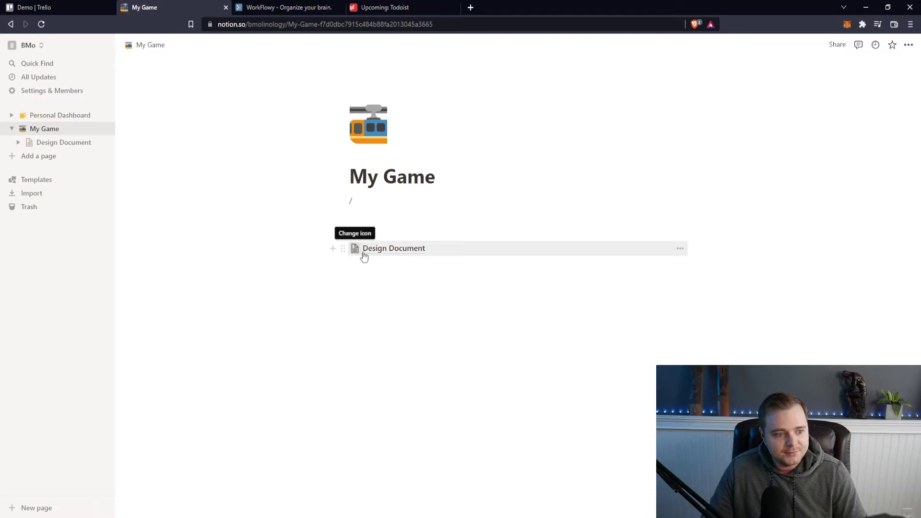
click(403, 254)
key(alt+Left)
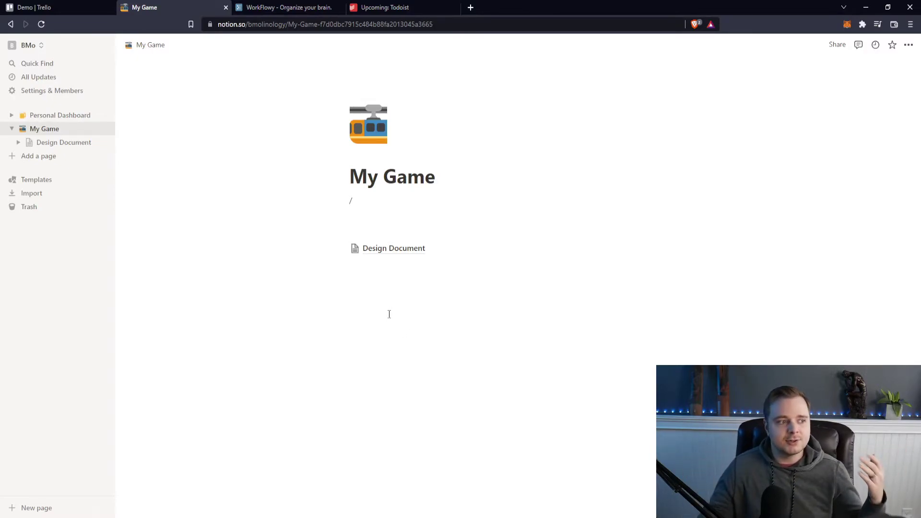
click(107, 5)
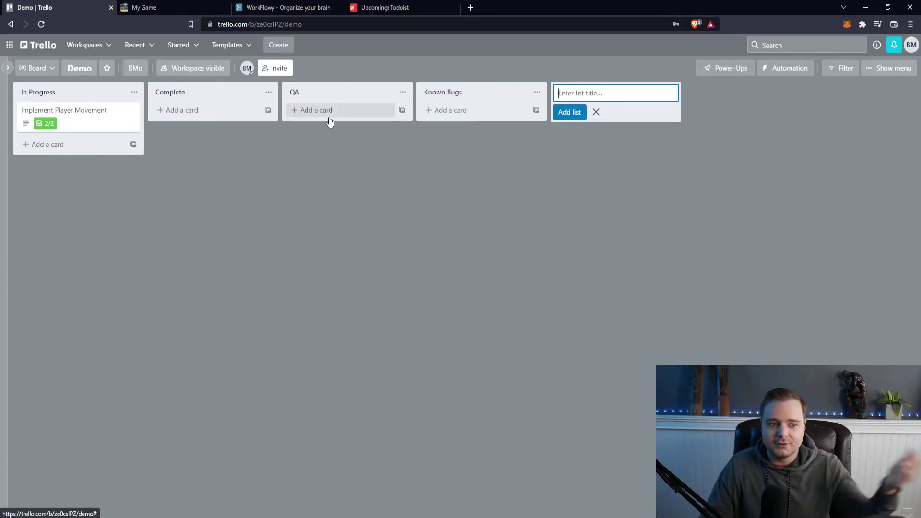
Switch back to the My Game page in Notion.
click(158, 8)
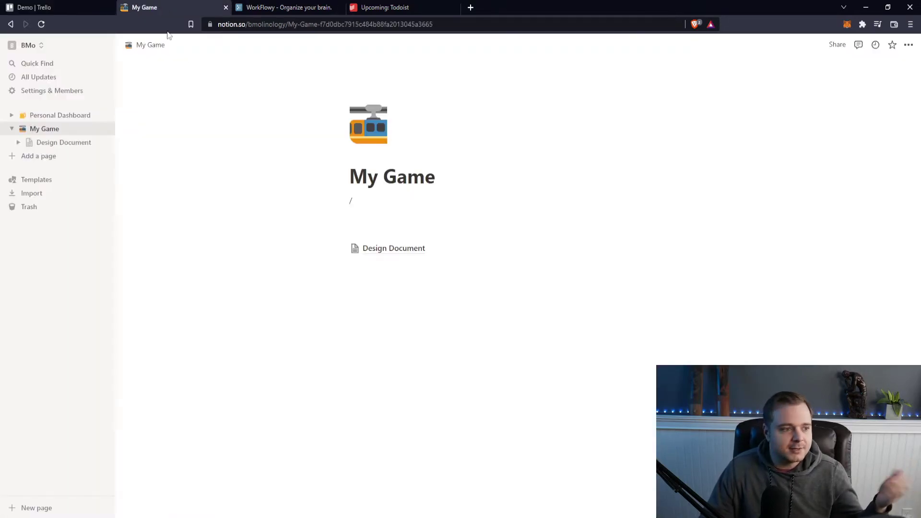
click(456, 233)
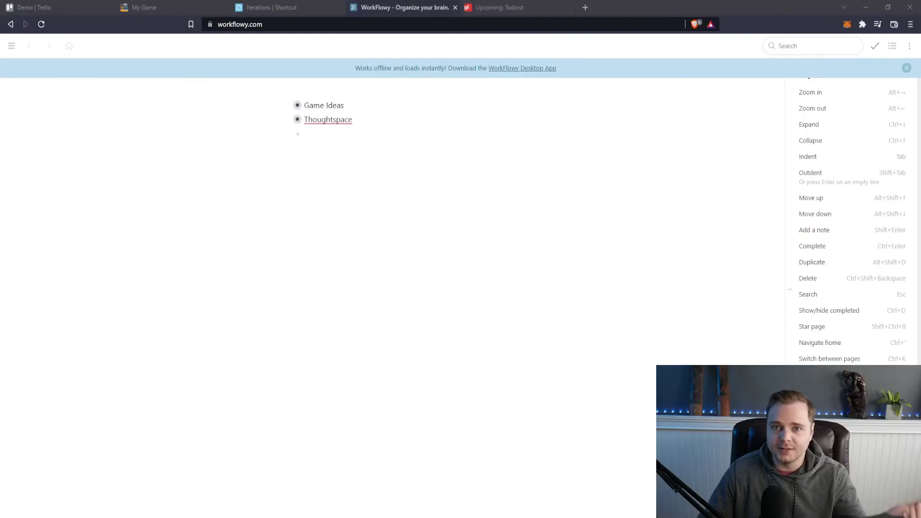
Below Thoughtspace, add New Game Idea with Characters, Story, Art Needed and Game Mechanics nested under it.
click(298, 140)
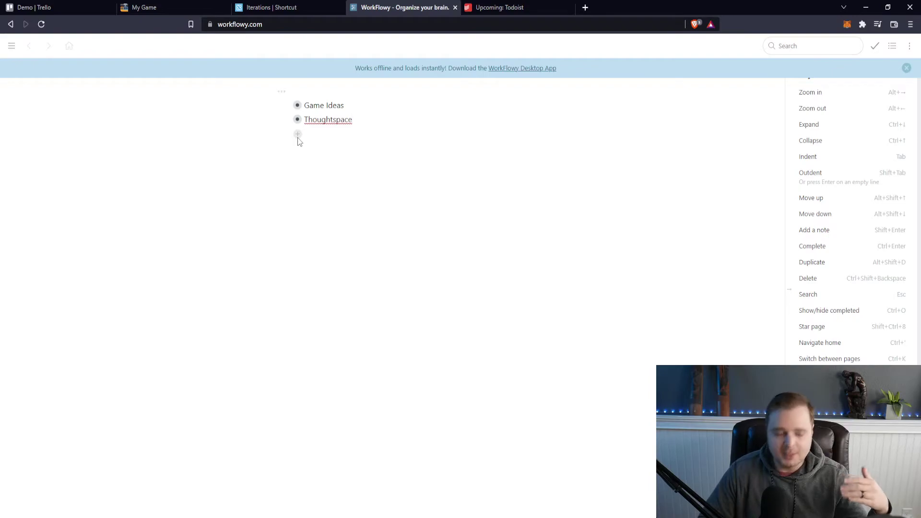
click(298, 138)
key(ctrl+plus)
key(ctrl+plus)
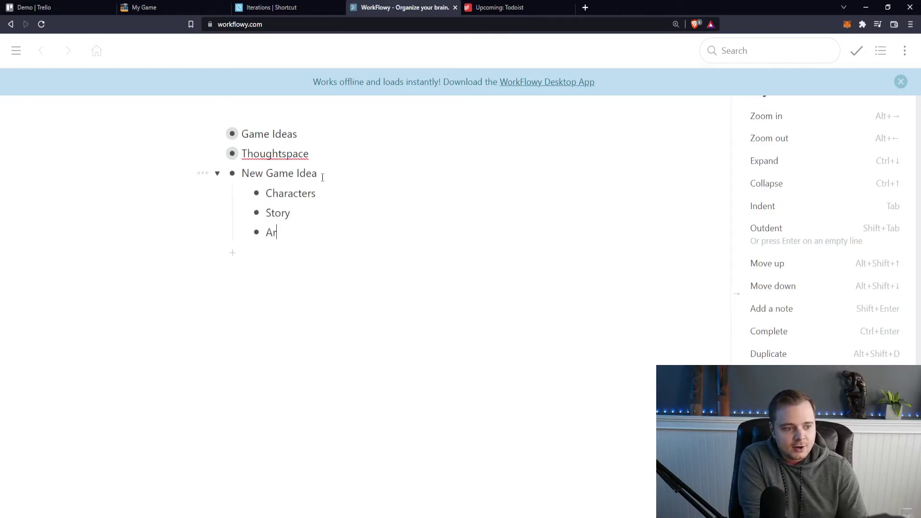
text(t Needed)
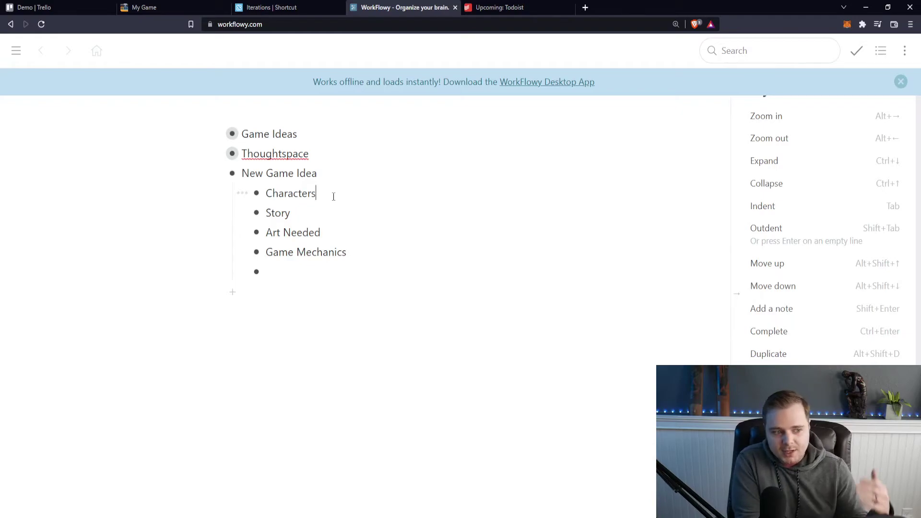
key(Return)
Nest Character 1 and Character 2 under Characters.
key(Tab)
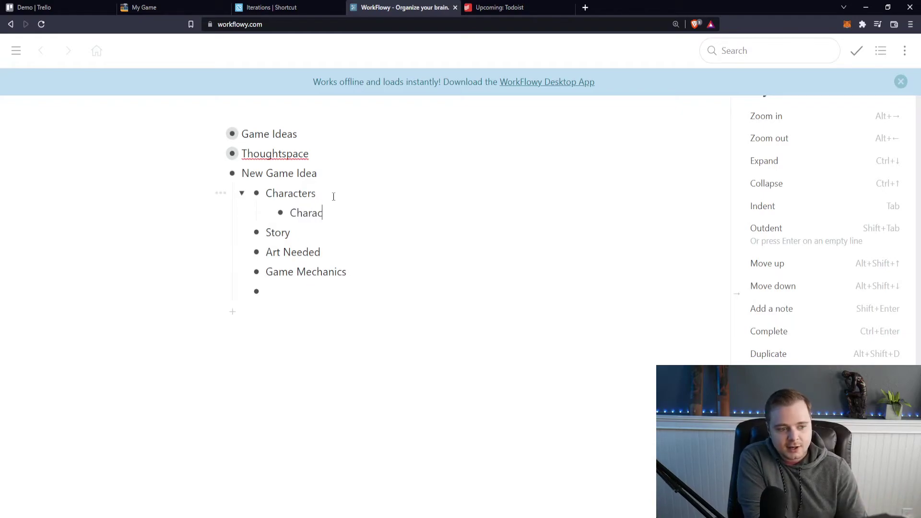
text(Character 1 -)
key(BackSpace)
key(BackSpace)
key(BackSpace)
key(Return)
text(Characte)
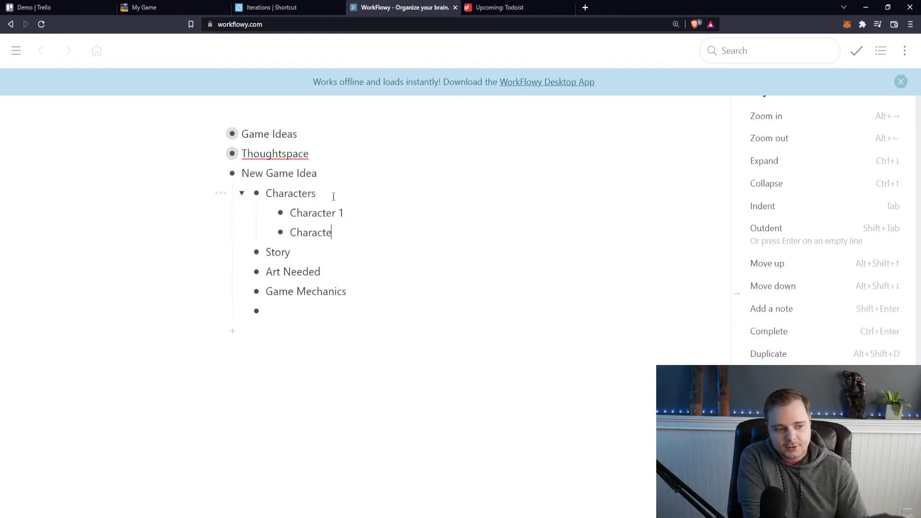
text(t)
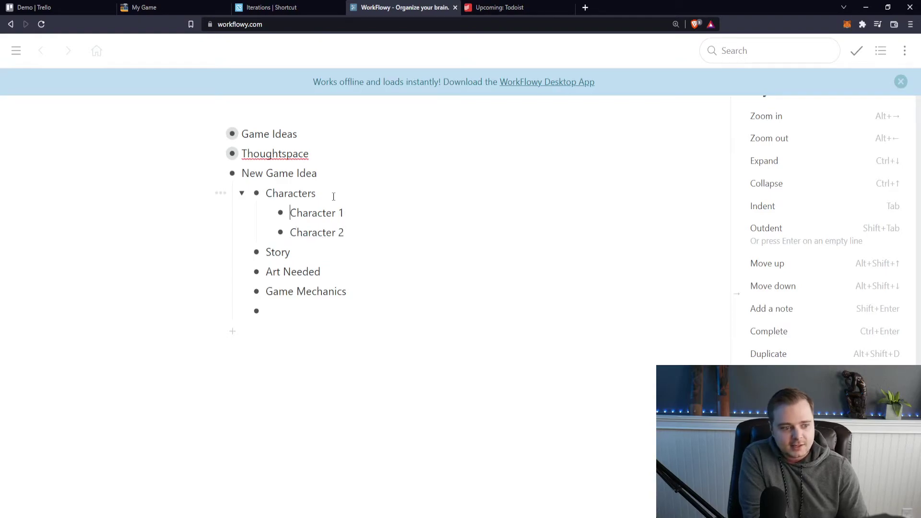
Under Character 1, add Backstory, Design and Abilities, then nest a new line under Backstory.
key(End)
key(Return)
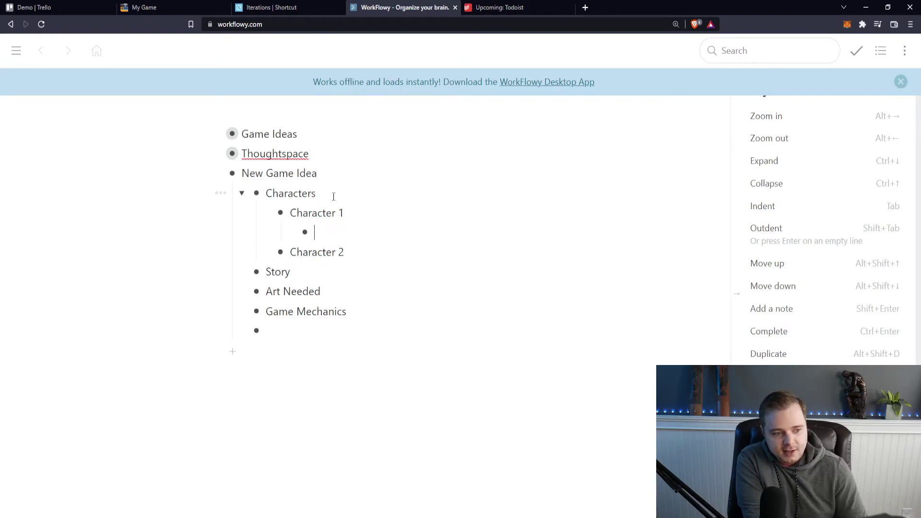
key(Return)
text(Design)
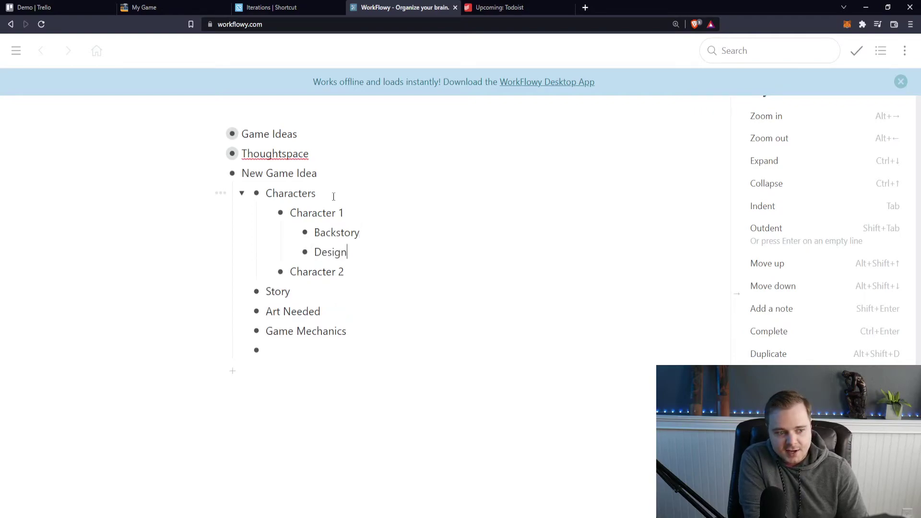
key(Return)
text(Abilit)
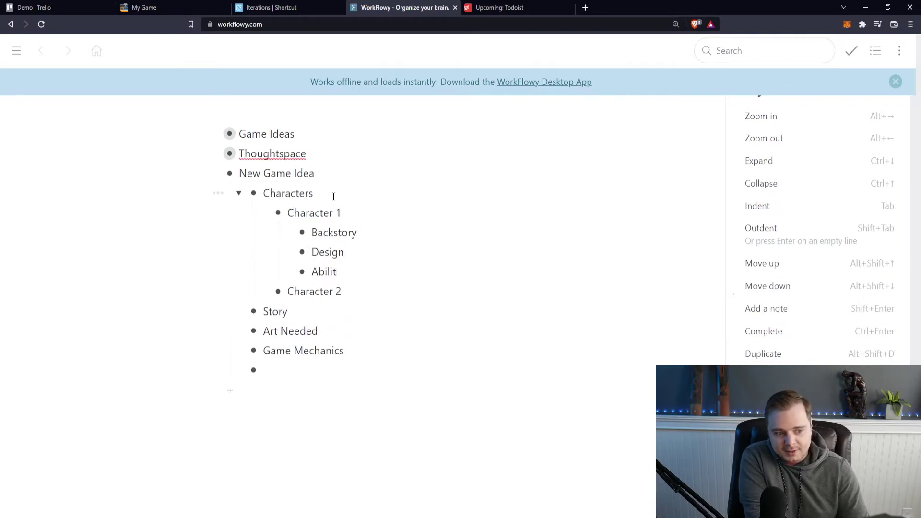
text(ies)
key(Return)
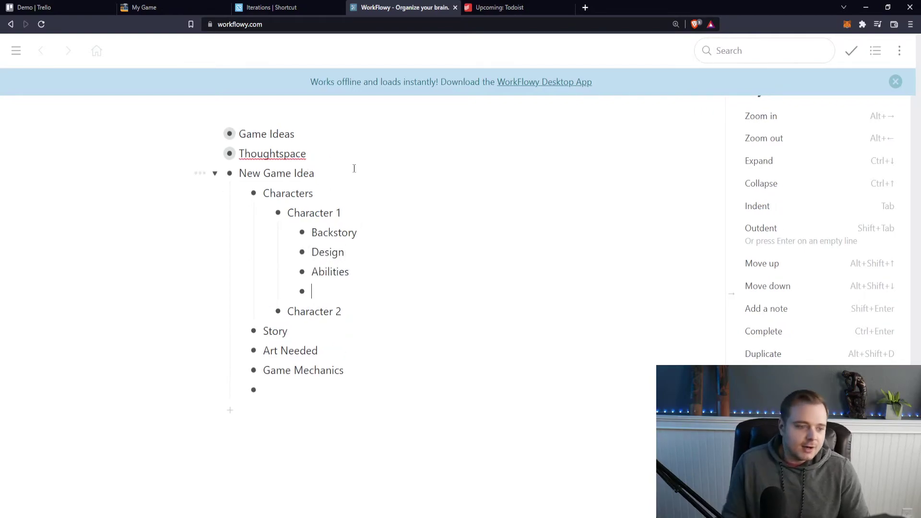
key(Return)
key(Tab)
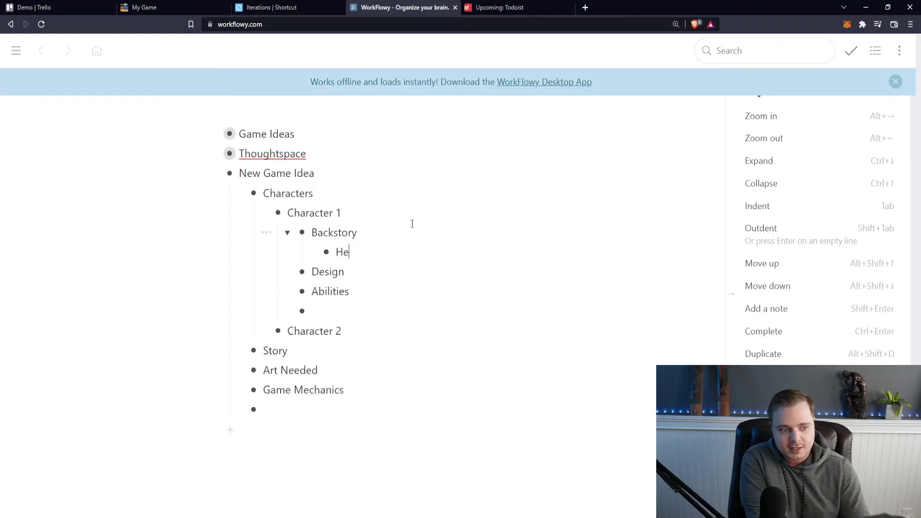
Write a backstory sentence, then collapse Backstory, Character 1 and Characters.
text(He was born blaha)
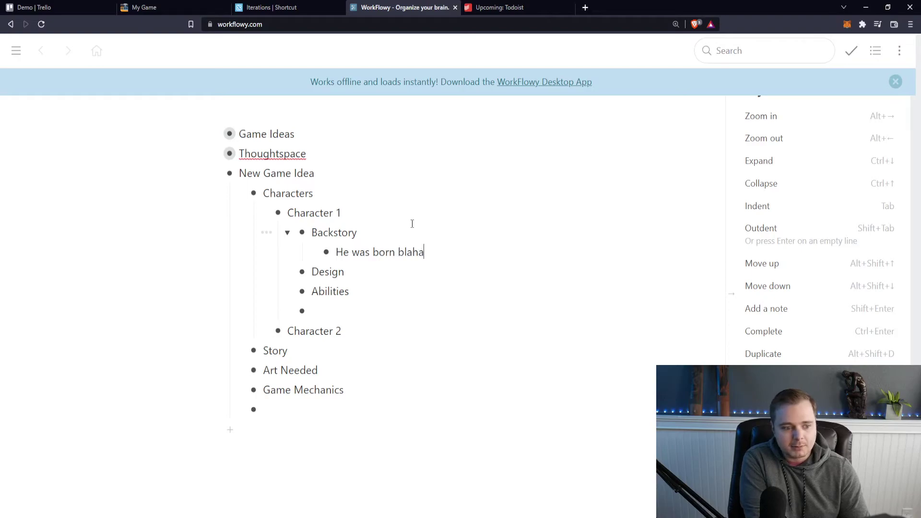
text(dwakdwkdfd)
click(287, 232)
click(263, 212)
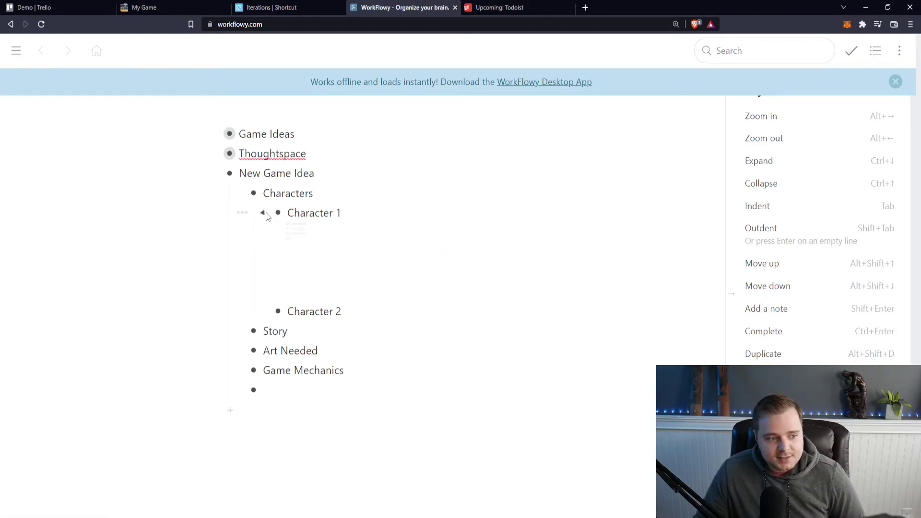
click(242, 192)
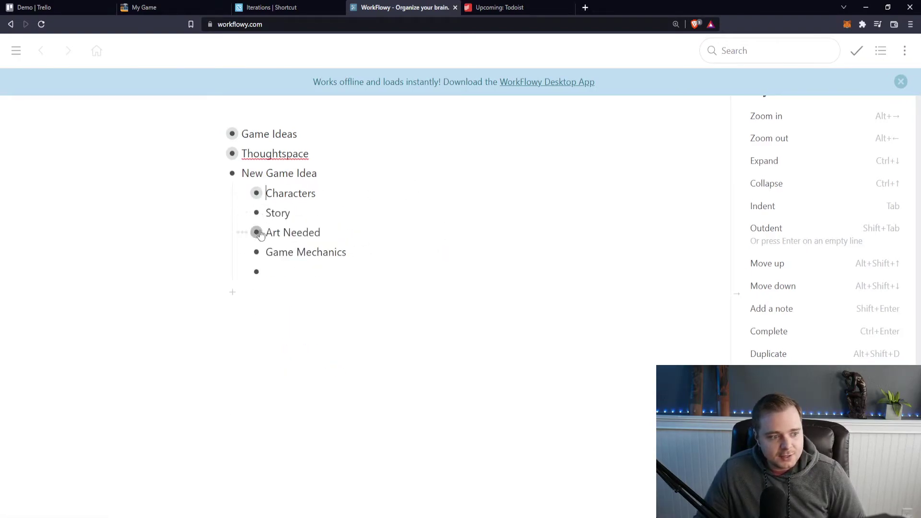
Zoom into Characters and then Backstory, then return to the New Game Idea page.
click(256, 193)
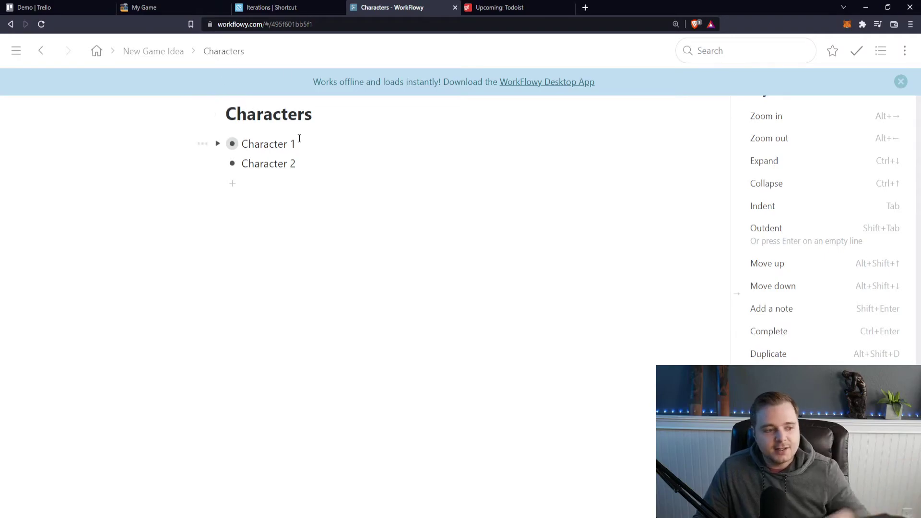
click(216, 144)
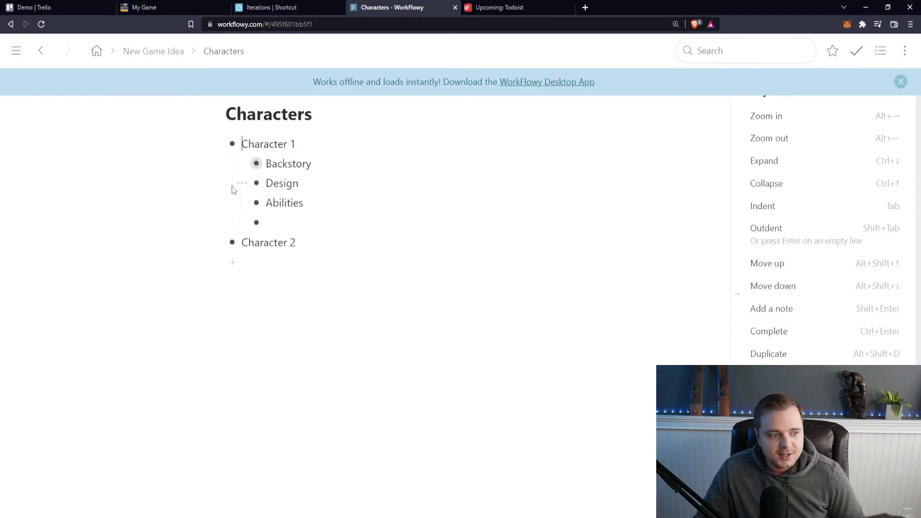
click(255, 162)
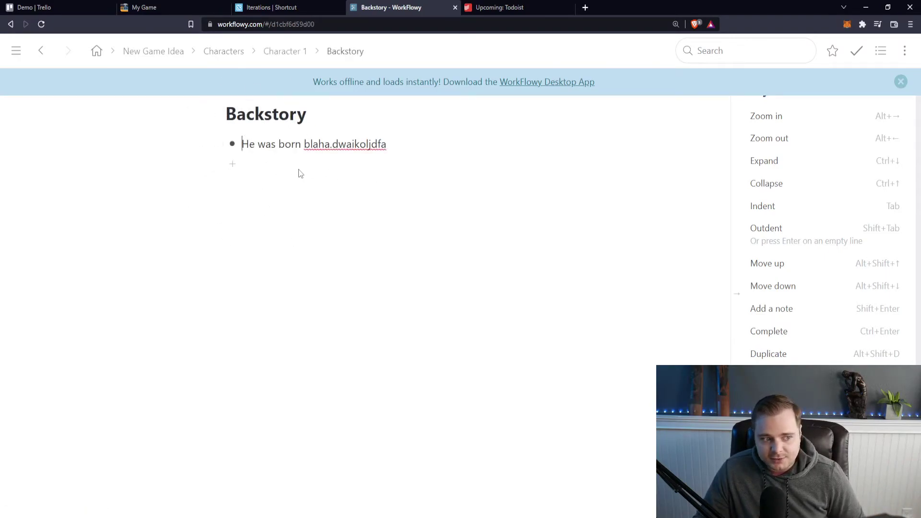
key(alt+Left)
key(alt+Left)
key(alt+Left)
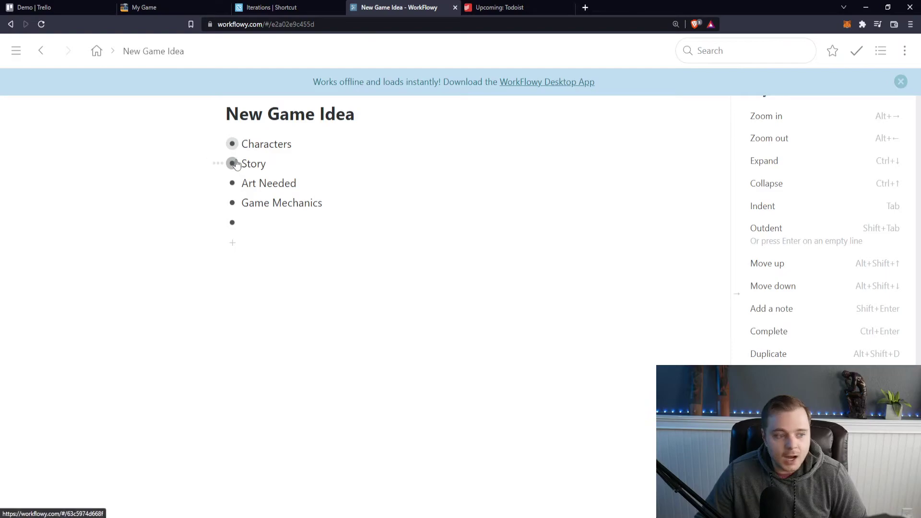
Drag the sections into the order Art Needed, Story, Characters, Game Mechanics.
mouse_move(234, 150)
mouse_down()
mouse_move(232, 169)
mouse_move(232, 140)
mouse_up()
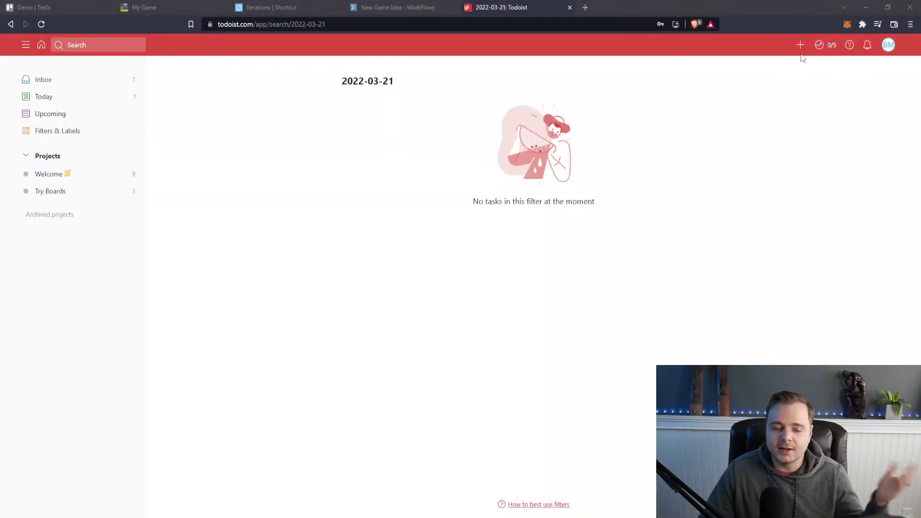
Bring the Todoist window with the empty 2022-03-21 view into focus.
click(827, 132)
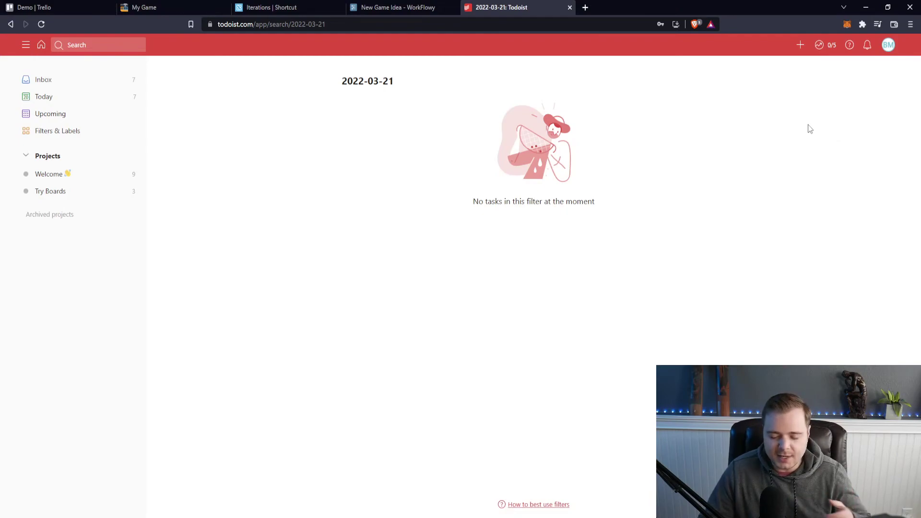
Add two tasks: 'Research 3d character controller' and 'Make art for character 1'.
click(800, 46)
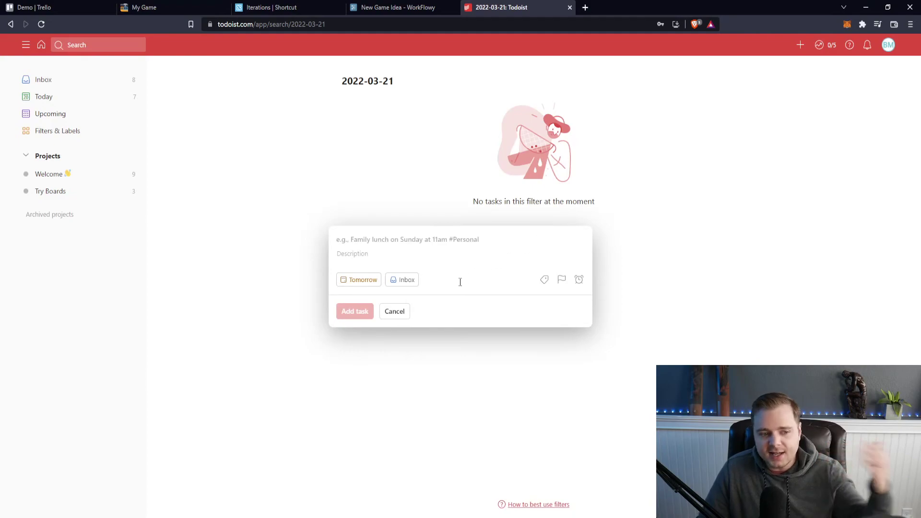
text(Researc)
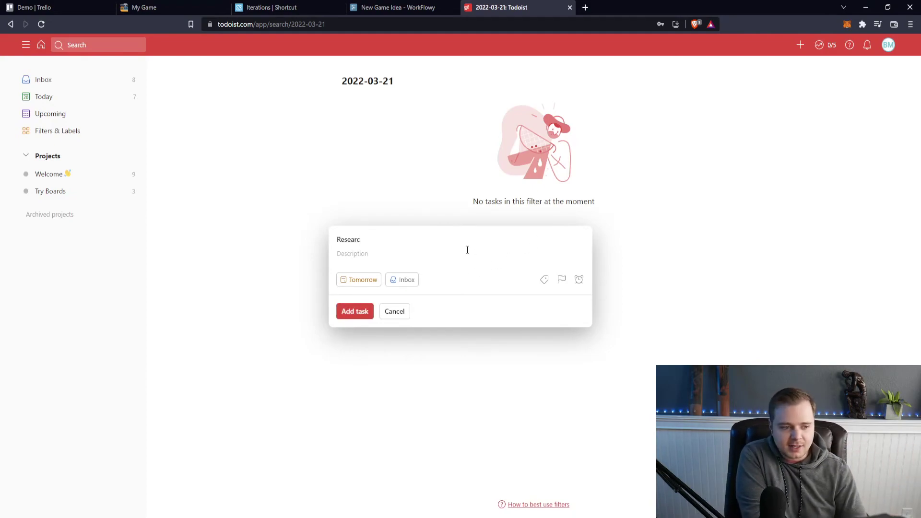
text(h 3d caracter con )
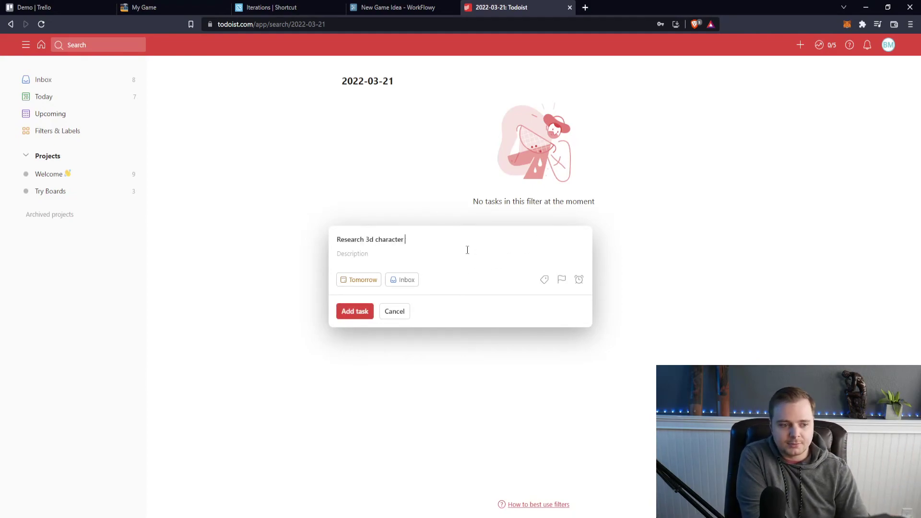
text(troller)
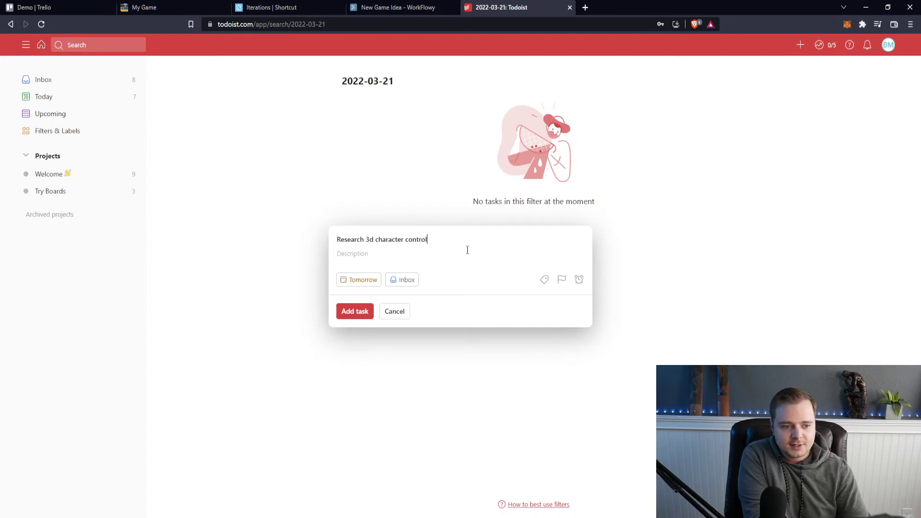
key(Return)
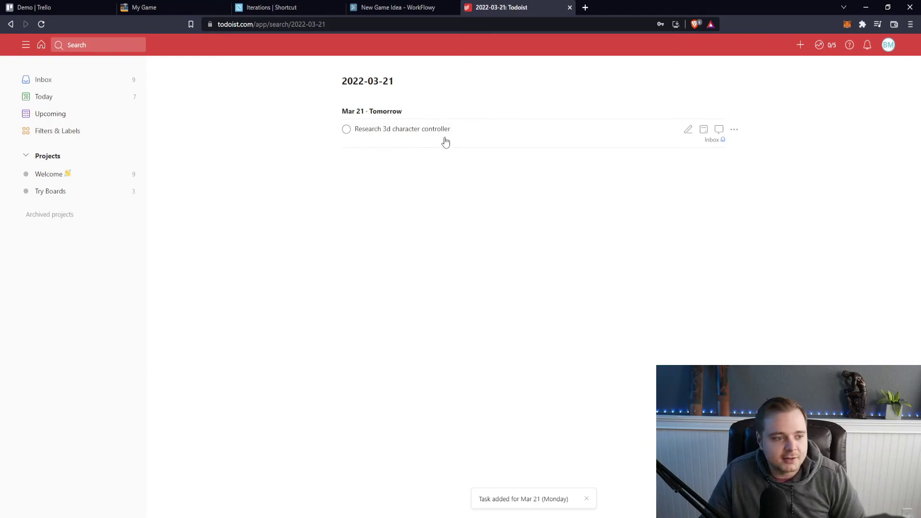
key(q)
text(K)
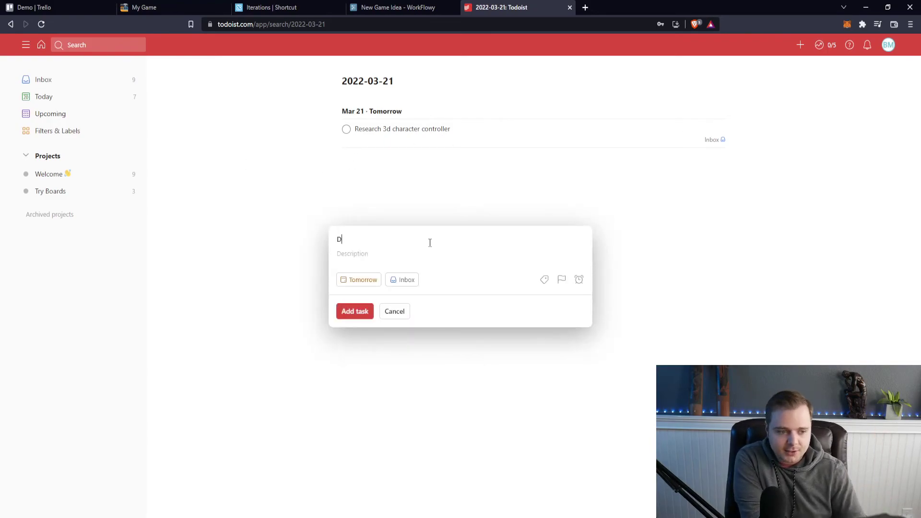
key(BackSpace)
text(Make art for character 1)
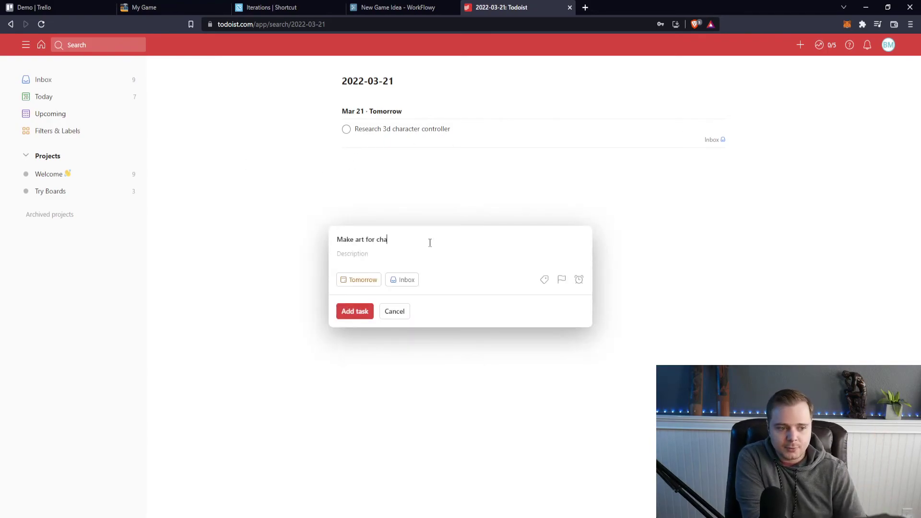
key(Return)
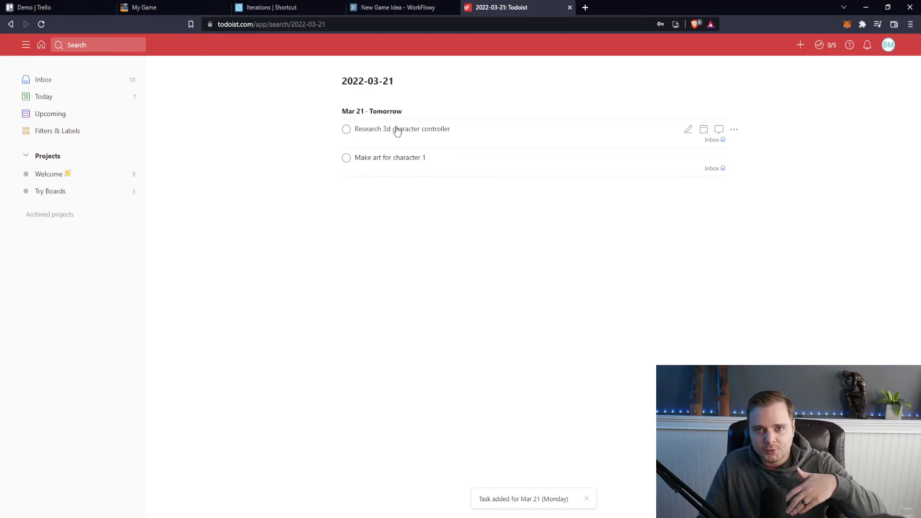
Mark Research 3d character controller and Make art for character 1 as complete.
click(346, 128)
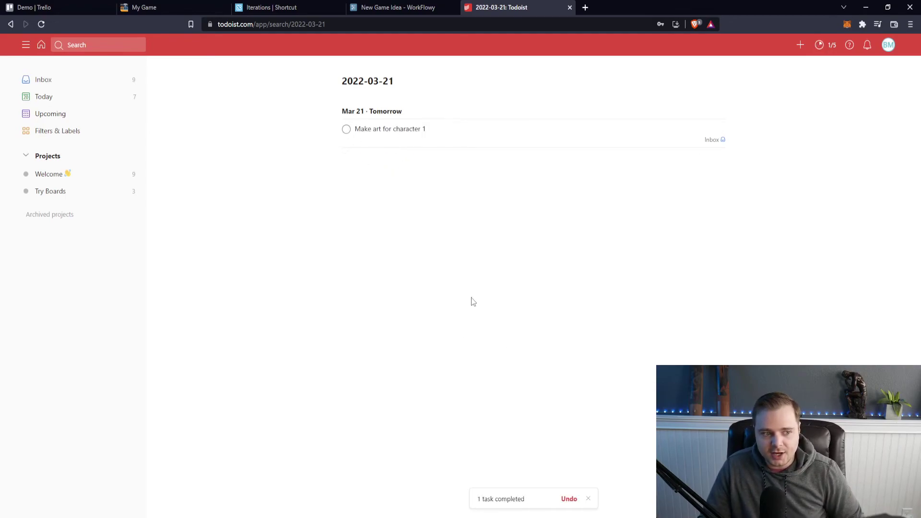
click(346, 129)
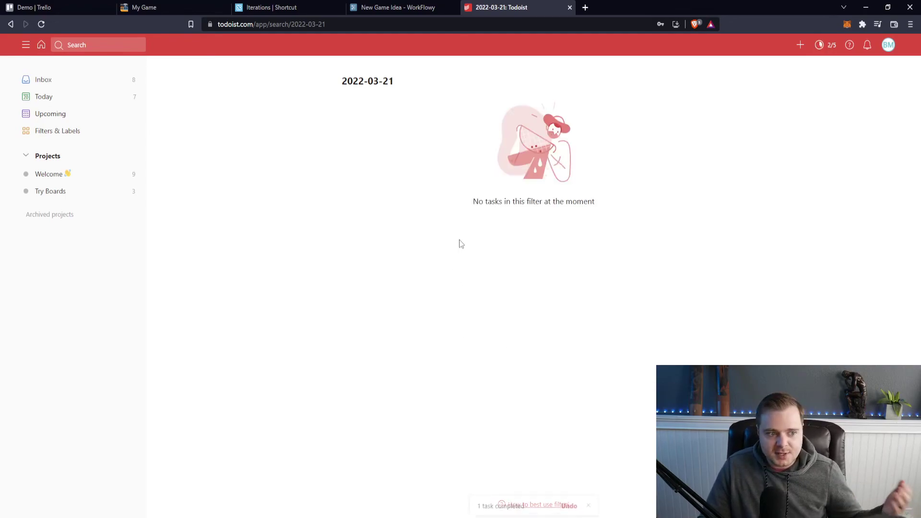